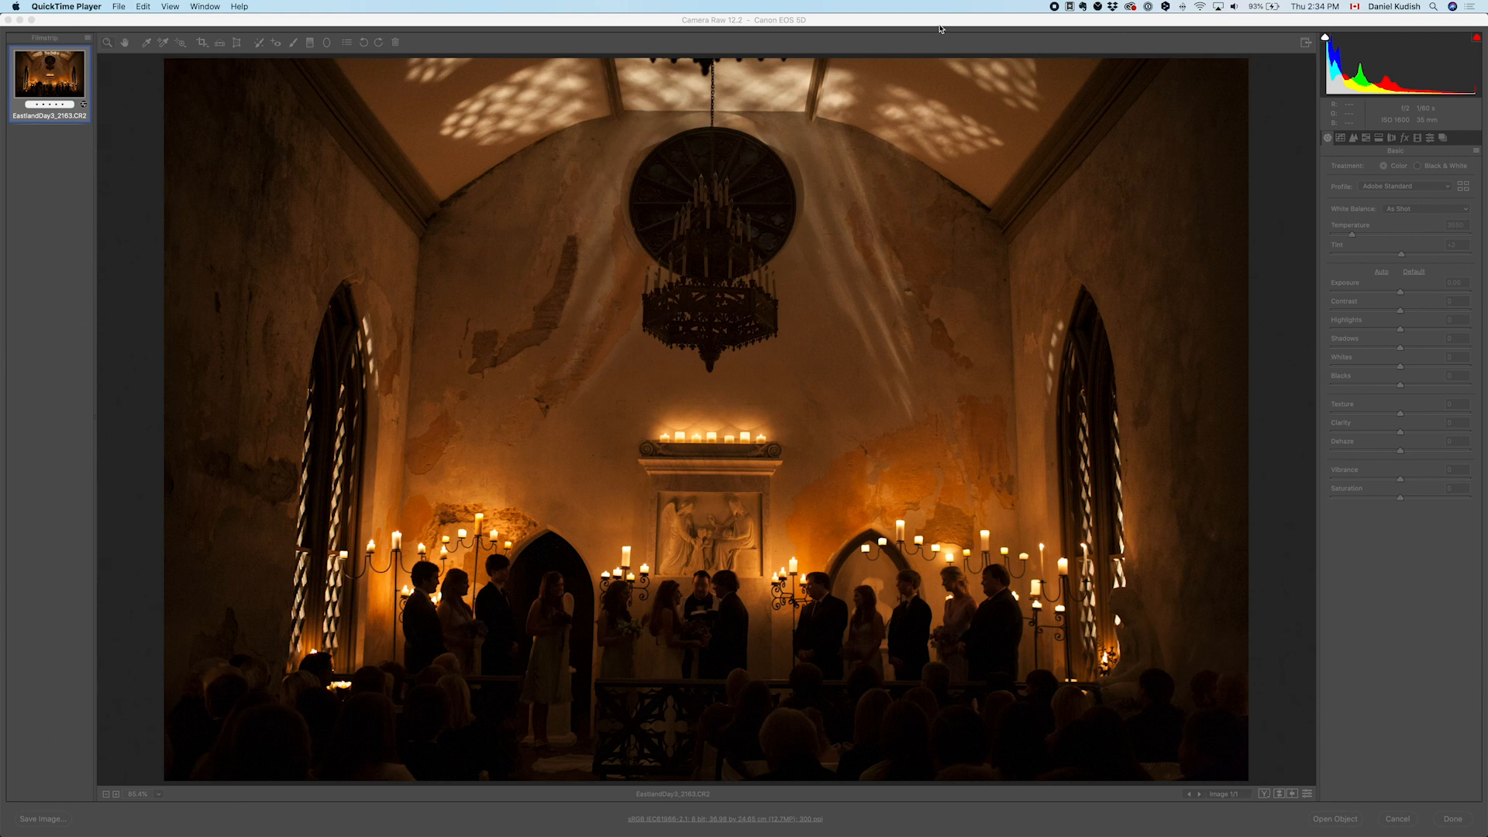
# Set the raw photo's exposure to -0.35 and its contrast to +30
pyautogui.click(939, 29)
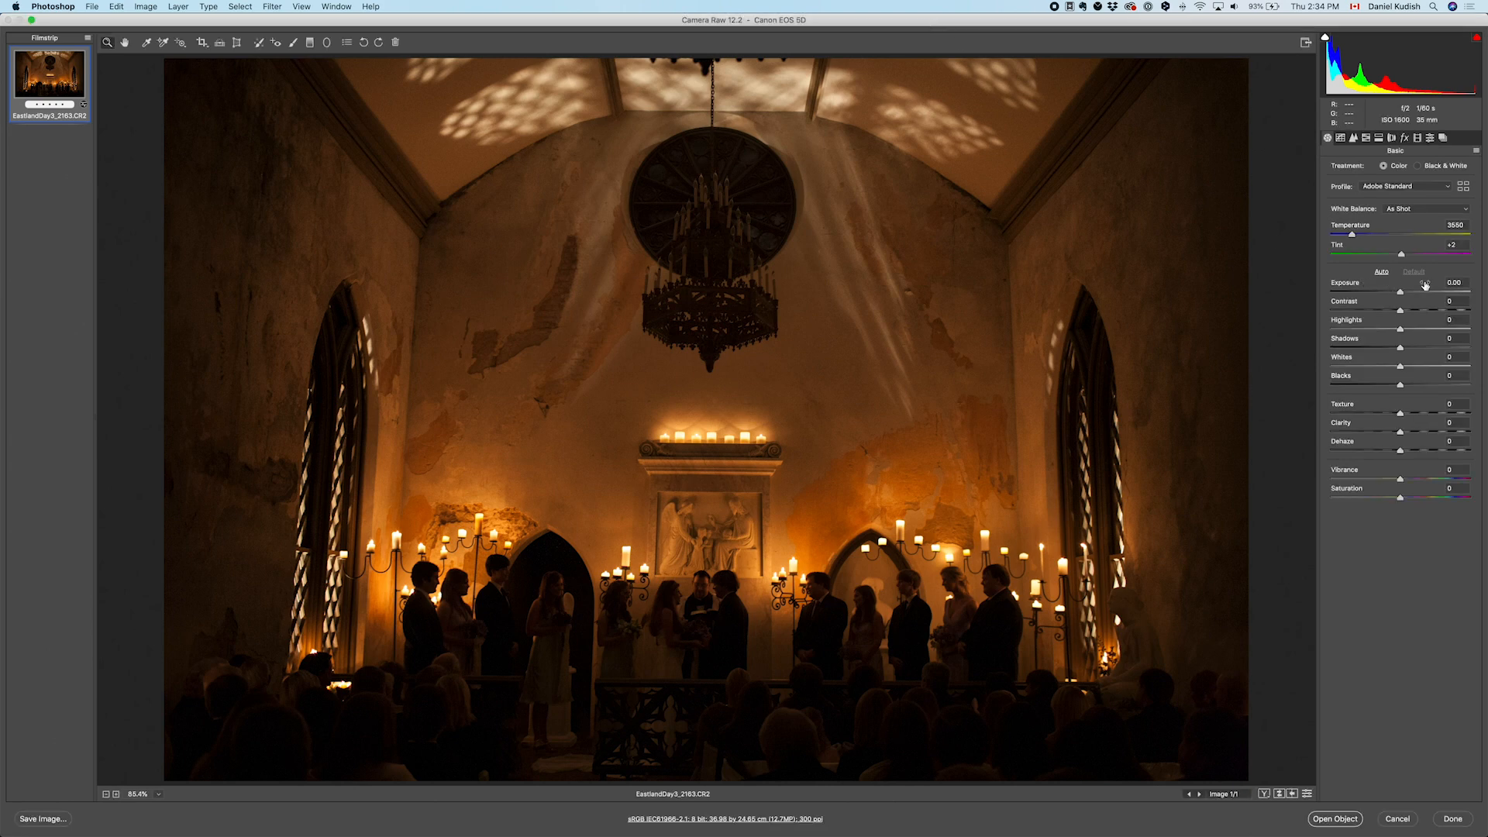
pyautogui.click(1464, 285)
pyautogui.press('Down')
pyautogui.press('Down')
pyautogui.press('Down')
pyautogui.press('Down')
pyautogui.press('Down')
pyautogui.press('Down')
pyautogui.press('Down')
pyautogui.click(1465, 301)
pyautogui.hotkey('shift', 'Up')
pyautogui.hotkey('shift', 'Up')
pyautogui.hotkey('shift', 'Up')
# Set the highlights to -30 and the shadows to +40
pyautogui.click(1463, 318)
pyautogui.hotkey('shift', 'Down')
pyautogui.hotkey('shift', 'Down')
pyautogui.hotkey('shift', 'Down')
pyautogui.click(1463, 339)
pyautogui.hotkey('shift', 'Up')
pyautogui.hotkey('shift', 'Up')
pyautogui.hotkey('shift', 'Up')
pyautogui.hotkey('shift', 'Up')
# Set the whites to +20 and the blacks to -10
pyautogui.click(1463, 357)
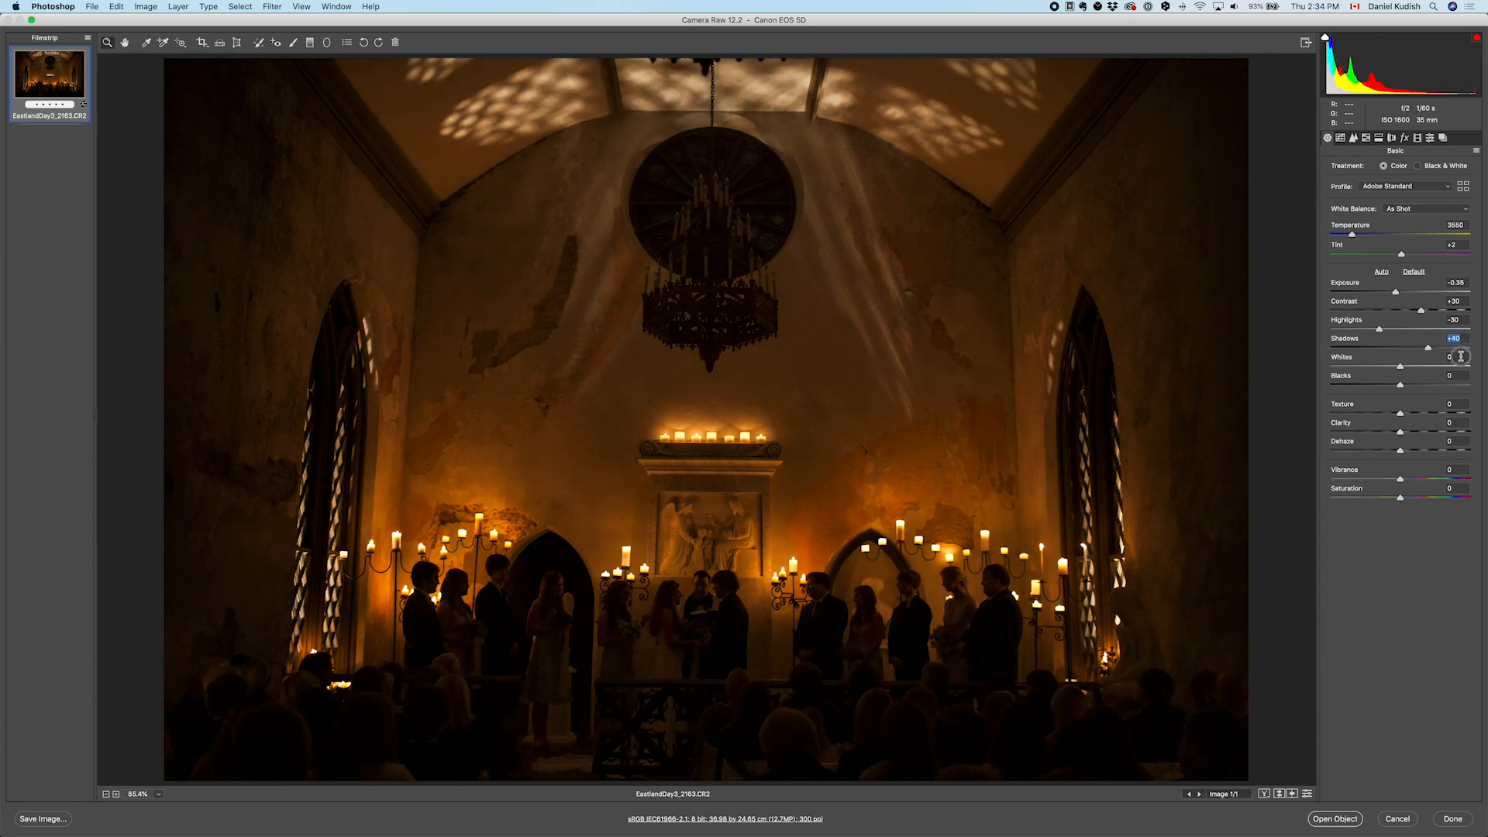
pyautogui.hotkey('shift', 'Up')
pyautogui.hotkey('shift', 'Up')
pyautogui.click(1460, 376)
pyautogui.hotkey('shift', 'Down')
# Set both the clarity and the dehaze to +20
pyautogui.click(1462, 423)
pyautogui.hotkey('shift', 'Up')
pyautogui.hotkey('shift', 'Up')
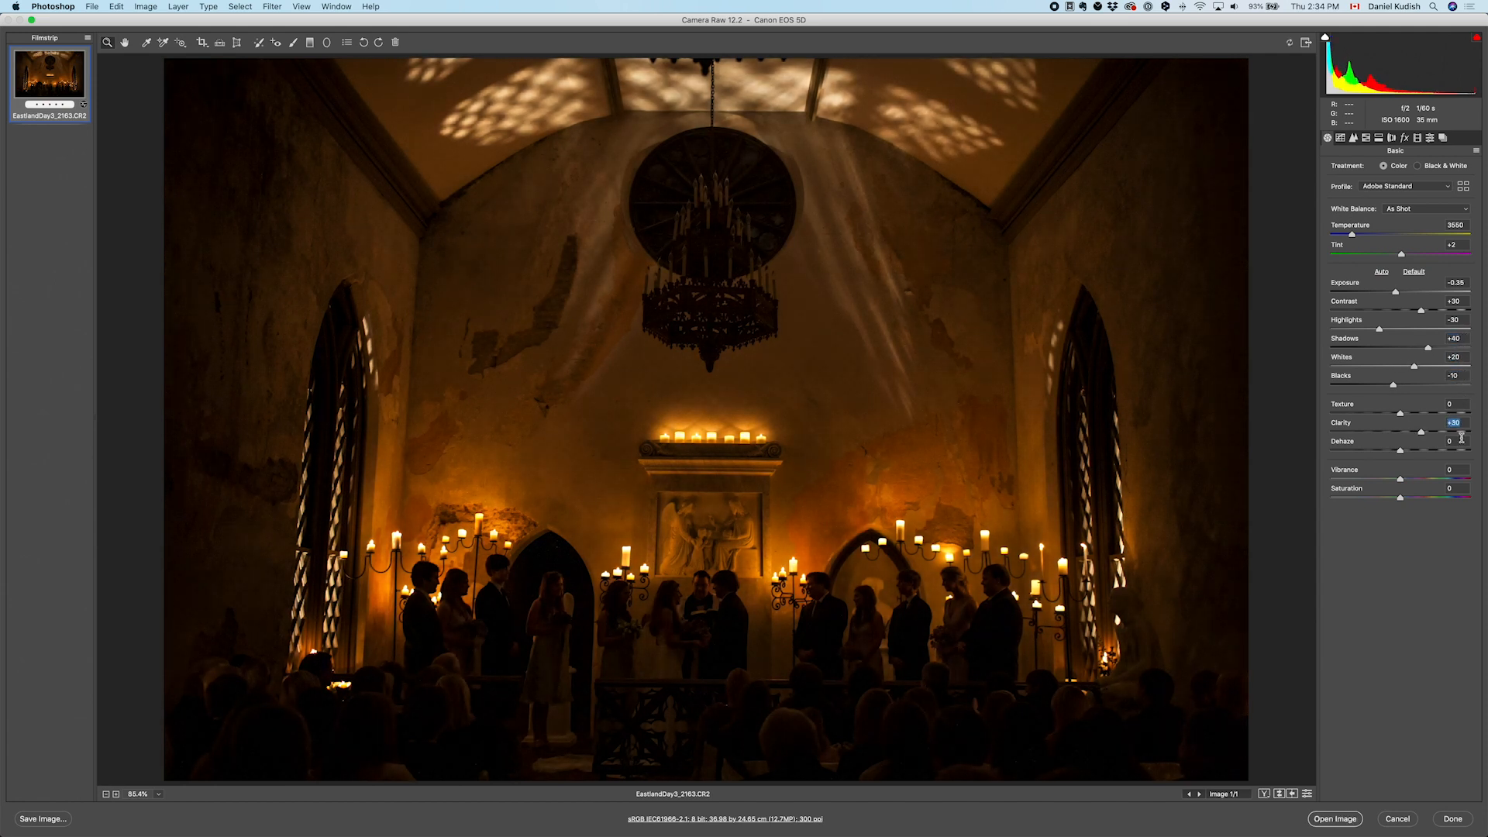
pyautogui.click(1462, 439)
pyautogui.hotkey('shift', 'Up')
pyautogui.hotkey('shift', 'Up')
# Set the vibrance to -10 and compare a lower saturation before returning it to 0
pyautogui.click(1461, 470)
pyautogui.hotkey('shift', 'Down')
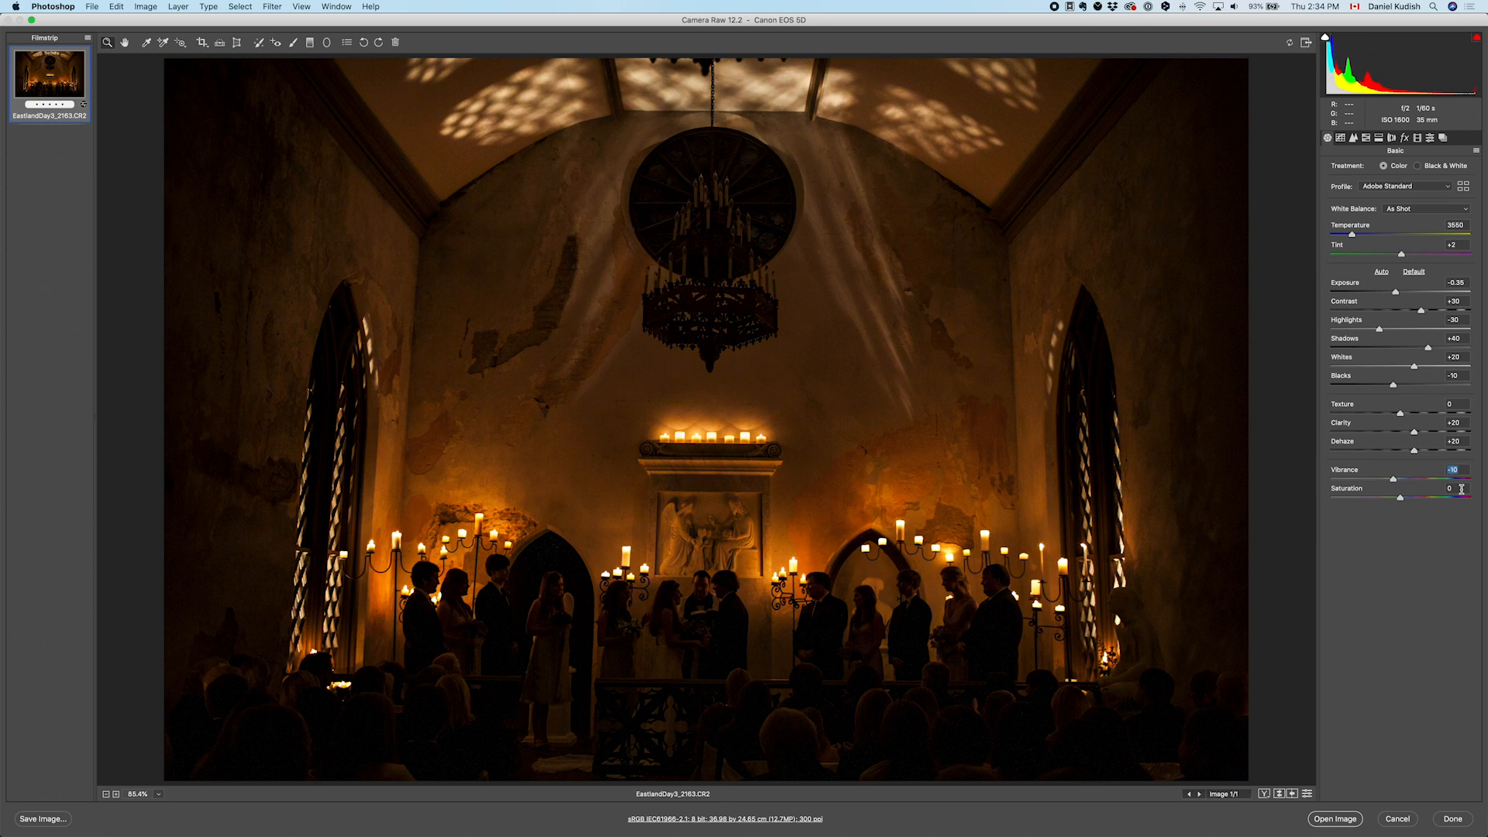
pyautogui.click(1461, 489)
pyautogui.hotkey('shift', 'Down')
pyautogui.hotkey('shift', 'Up')
pyautogui.hotkey('shift', 'Down')
pyautogui.hotkey('shift', 'Up')
# Set the highlights to -50 and fine-tune the exposure to -0.15
pyautogui.click(1439, 318)
pyautogui.hotkey('shift', 'Down')
pyautogui.hotkey('shift', 'Down')
pyautogui.click(1461, 283)
pyautogui.hotkey('shift', 'Up')
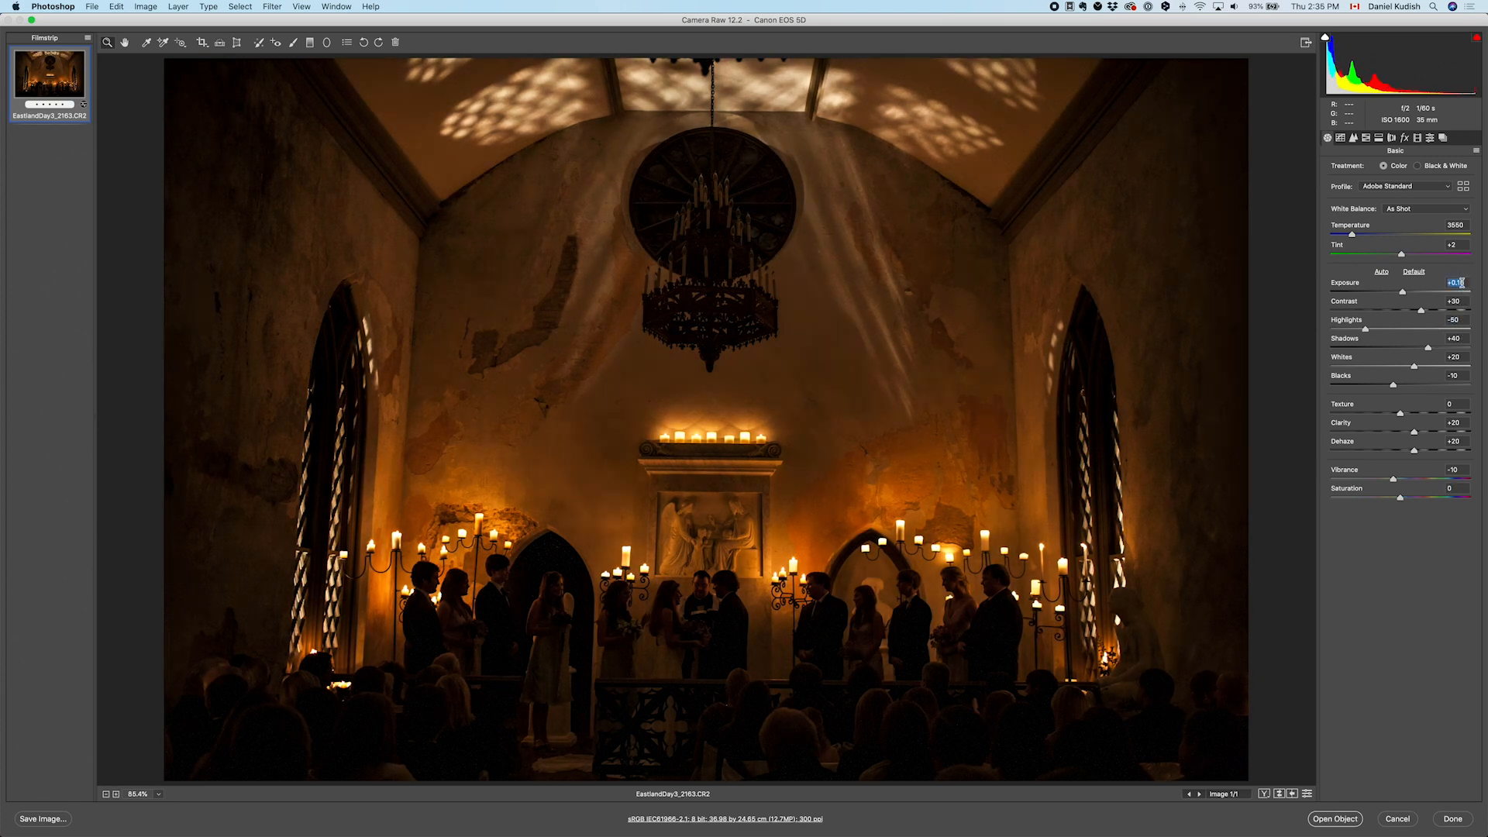
pyautogui.hotkey('shift', 'Down')
pyautogui.press('Up')
pyautogui.press('Up')
pyautogui.press('Up')
pyautogui.press('Up')
# Set the contrast to +40 and the shadows to +50
pyautogui.click(1458, 301)
pyautogui.hotkey('shift', 'Up')
pyautogui.click(1455, 337)
pyautogui.hotkey('shift', 'Up')
pyautogui.hotkey('shift', 'Up')
pyautogui.hotkey('shift', 'Up')
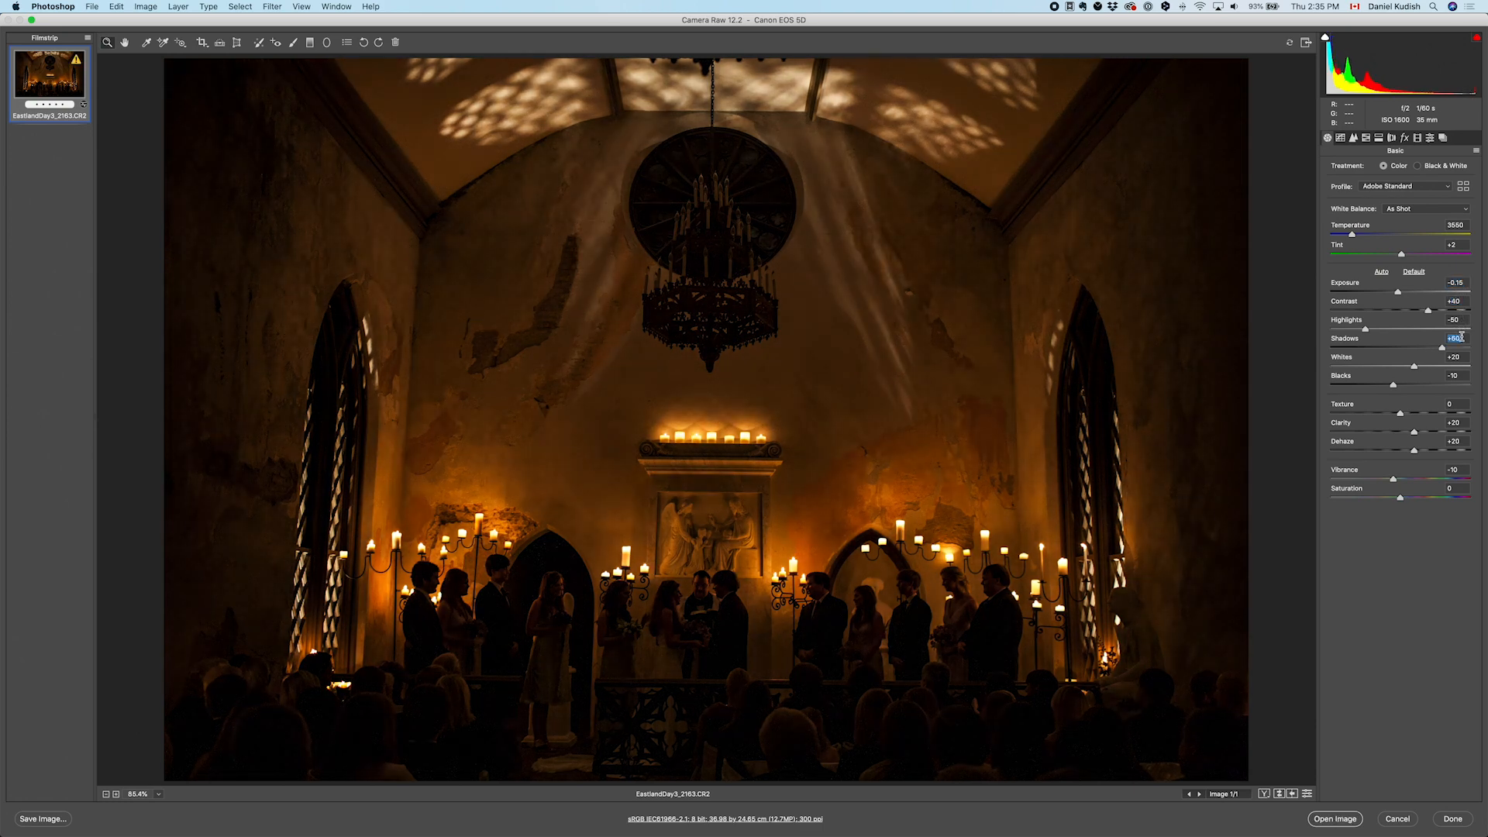
pyautogui.hotkey('shift', 'Down')
pyautogui.hotkey('shift', 'Down')
# Set the white balance to a temperature of 4000 and a tint of -20
pyautogui.click(1457, 225)
pyautogui.write('4000')
pyautogui.press('Return')
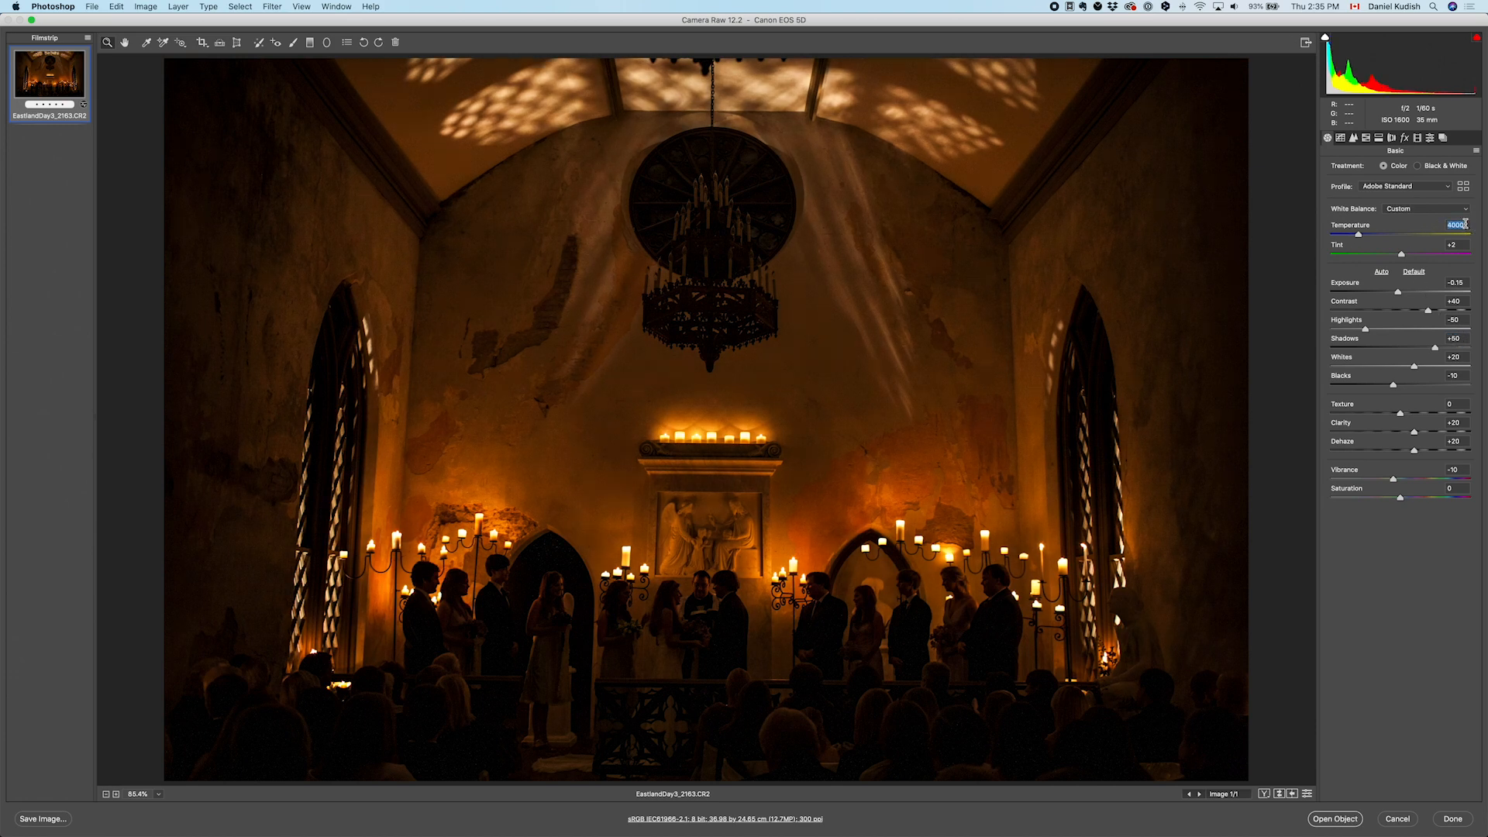
pyautogui.click(1457, 244)
pyautogui.write('-10')
pyautogui.press('Return')
pyautogui.hotkey('shift', 'Down')
# Slightly raise the highlights and lower the shadows in the parametric tone curve
pyautogui.click(1343, 140)
pyautogui.click(1461, 348)
pyautogui.hotkey('shift', 'Up')
pyautogui.click(1459, 403)
pyautogui.hotkey('shift', 'Down')
# Set the sharpening amount to 50 and increase the luminance noise reduction
pyautogui.click(1353, 138)
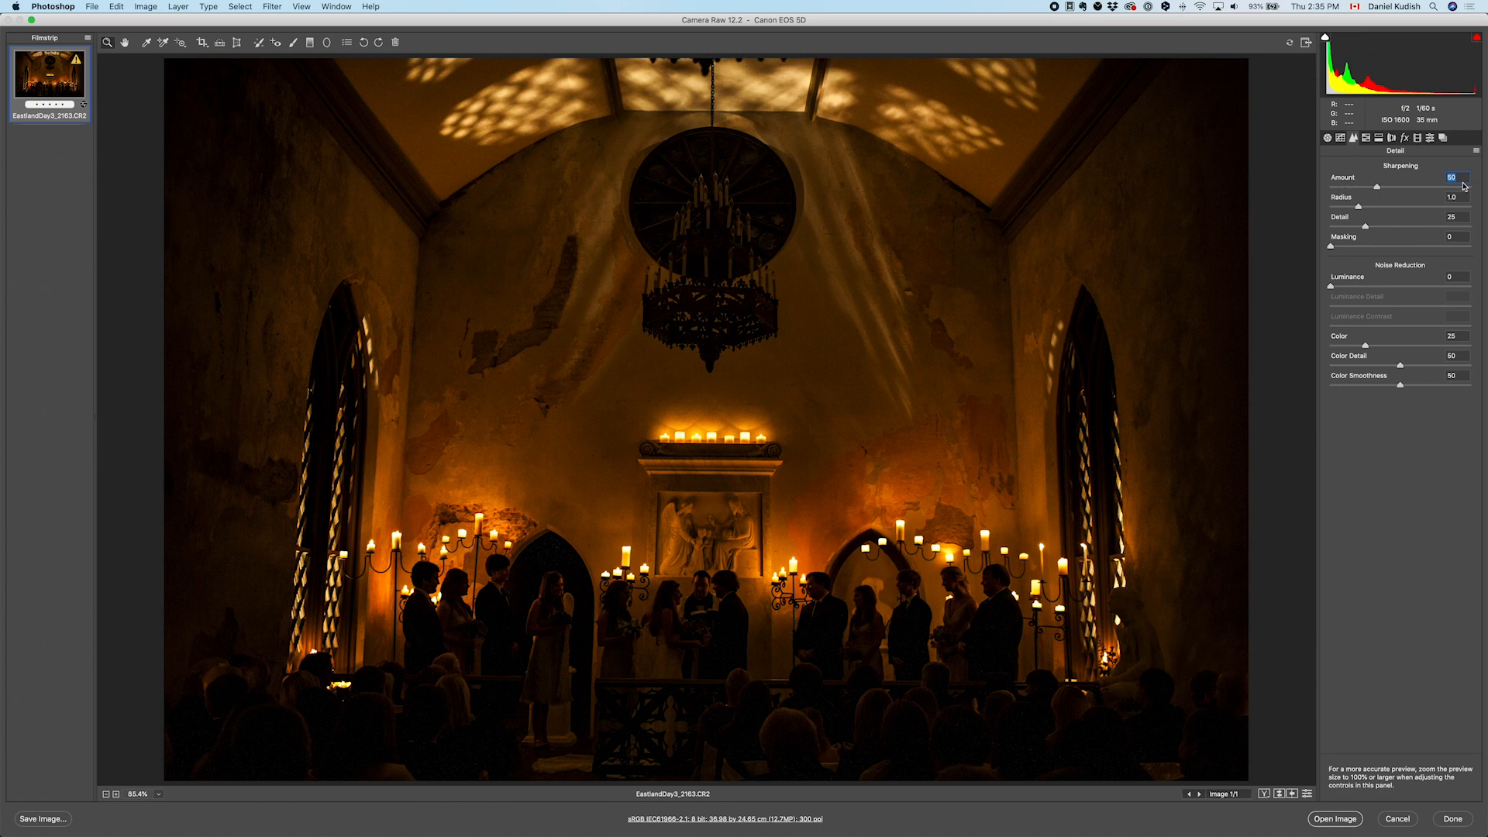
pyautogui.click(1461, 276)
pyautogui.hotkey('shift', 'Up')
pyautogui.hotkey('shift', 'Up')
# Set the saturation of the oranges to -20 in the HSL adjustments
pyautogui.click(1368, 138)
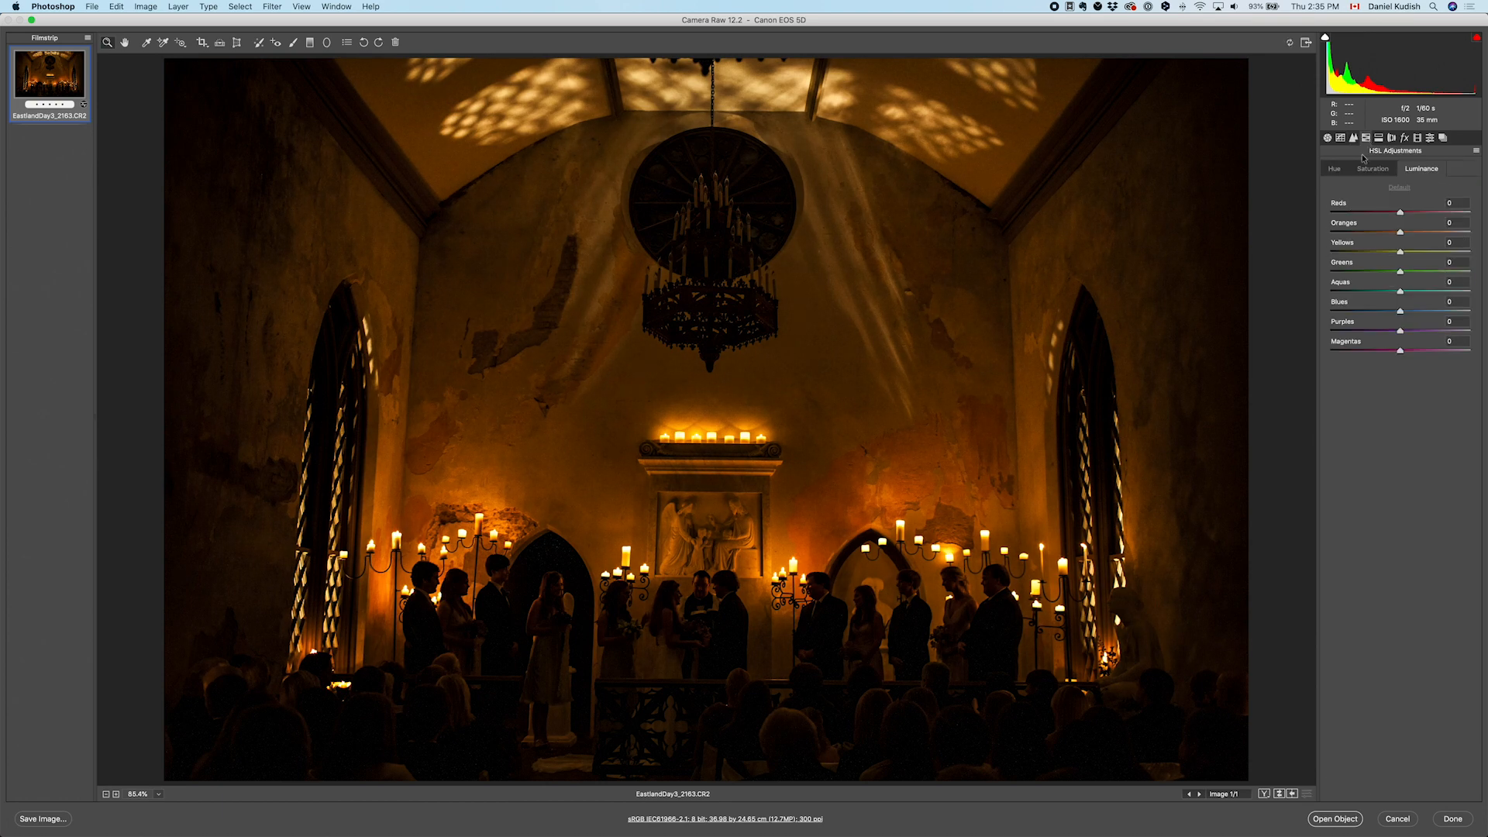
pyautogui.click(1361, 170)
pyautogui.click(1461, 224)
pyautogui.hotkey('shift', 'Down')
pyautogui.hotkey('shift', 'Down')
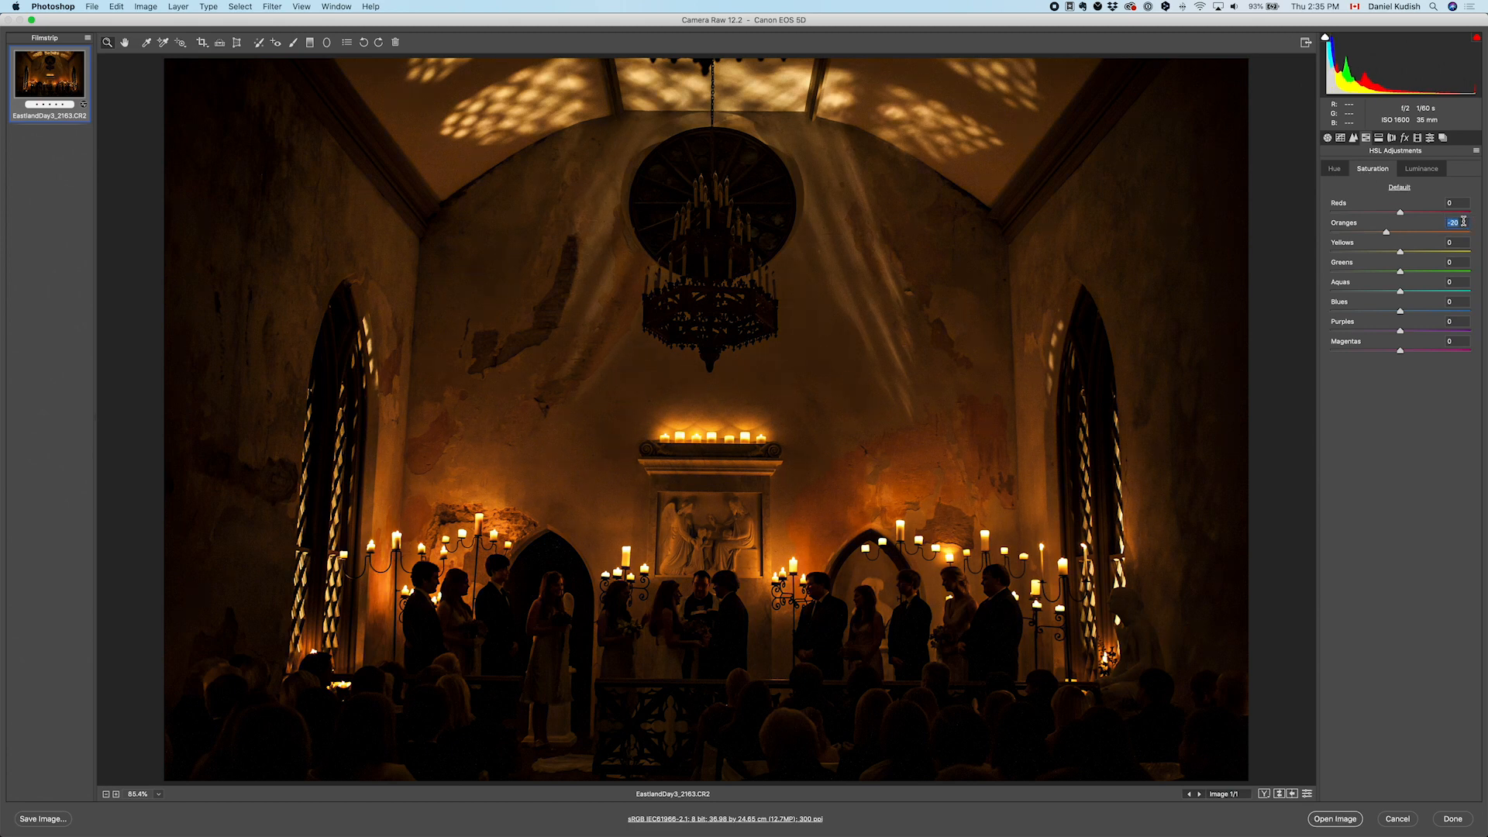
pyautogui.press('shift')
# Enable the lens profile corrections and add a post-crop vignette with an amount of -10
pyautogui.click(1392, 138)
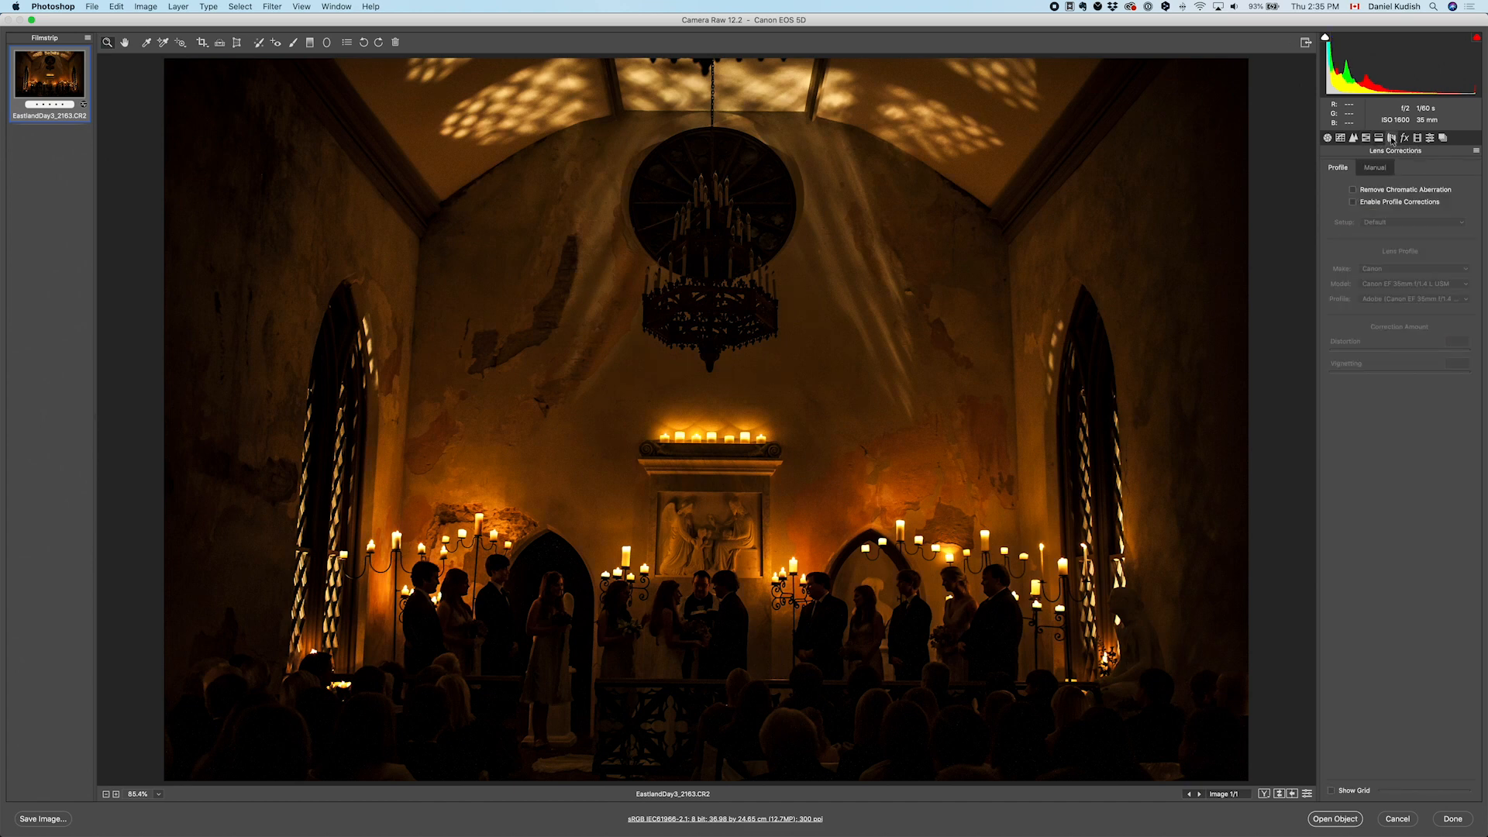
pyautogui.click(1388, 202)
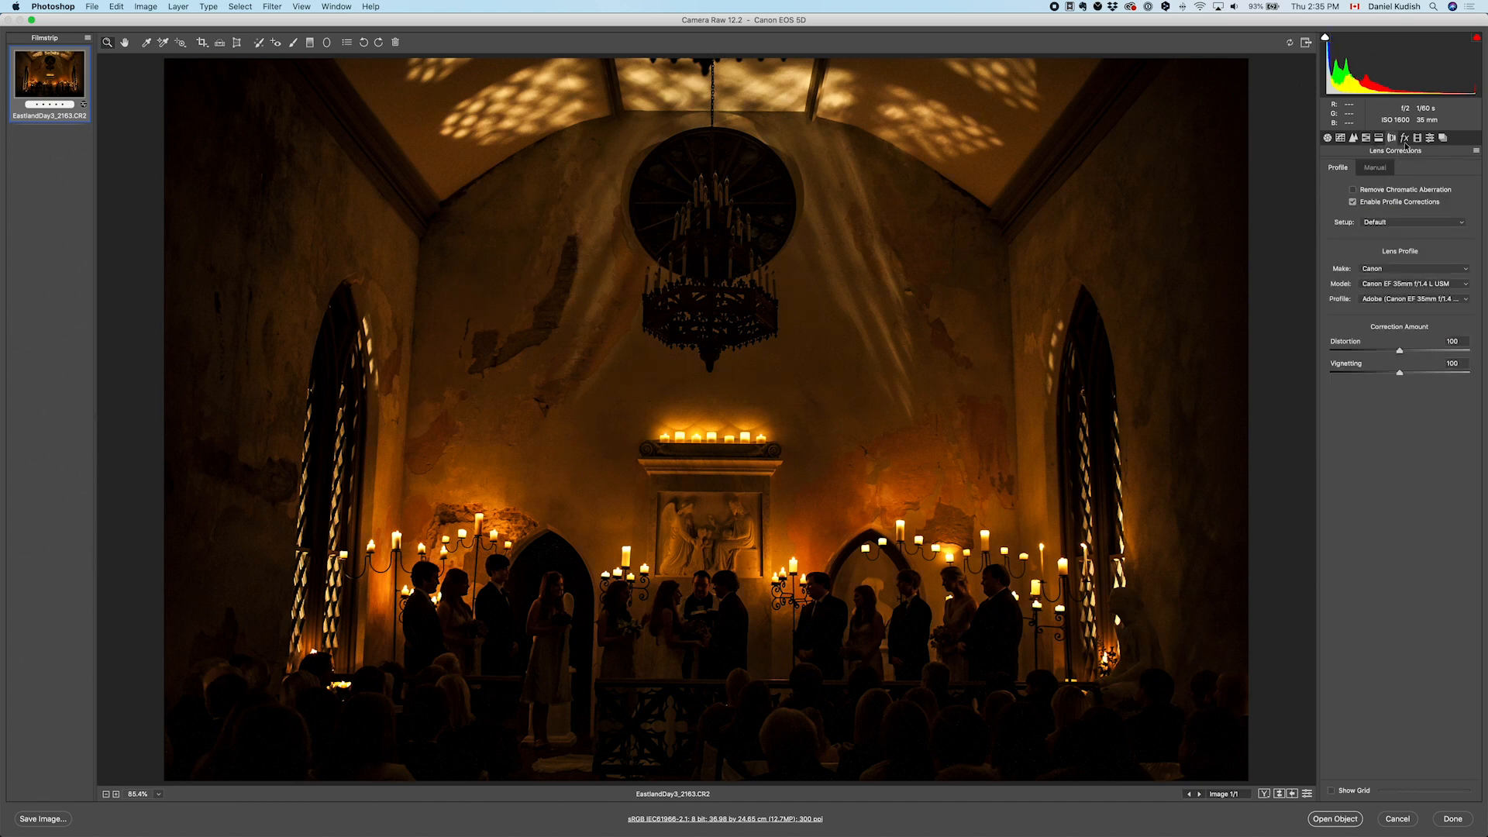
pyautogui.click(1405, 139)
pyautogui.click(1459, 286)
pyautogui.write('-10')
pyautogui.press('Return')
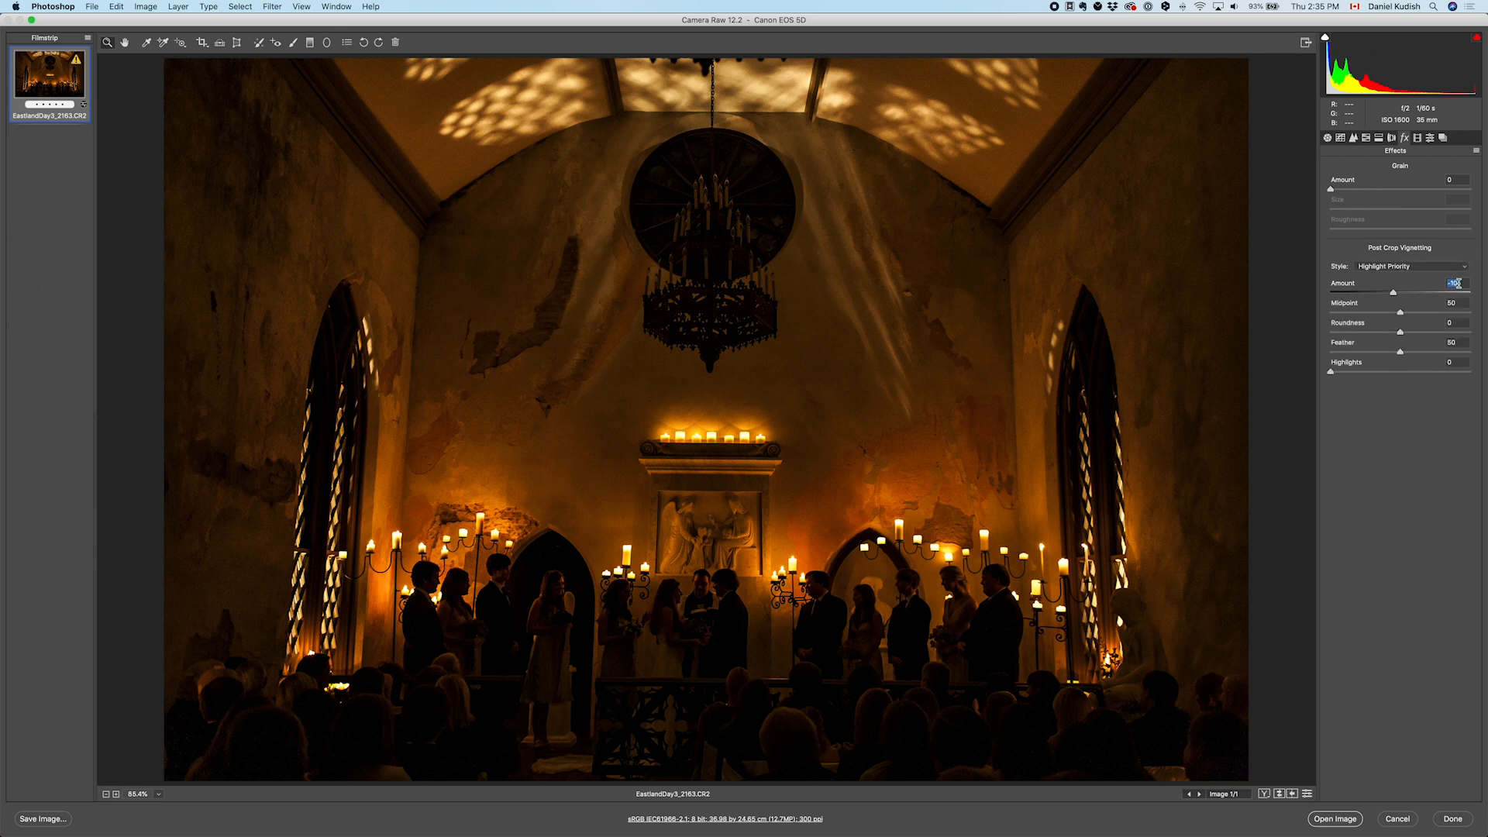
# Split-tone the photo with a highlights hue of 30 at saturation 10 and a warm shadows hue at saturation 10
pyautogui.click(1379, 138)
pyautogui.click(1459, 196)
pyautogui.write('10')
pyautogui.click(1459, 176)
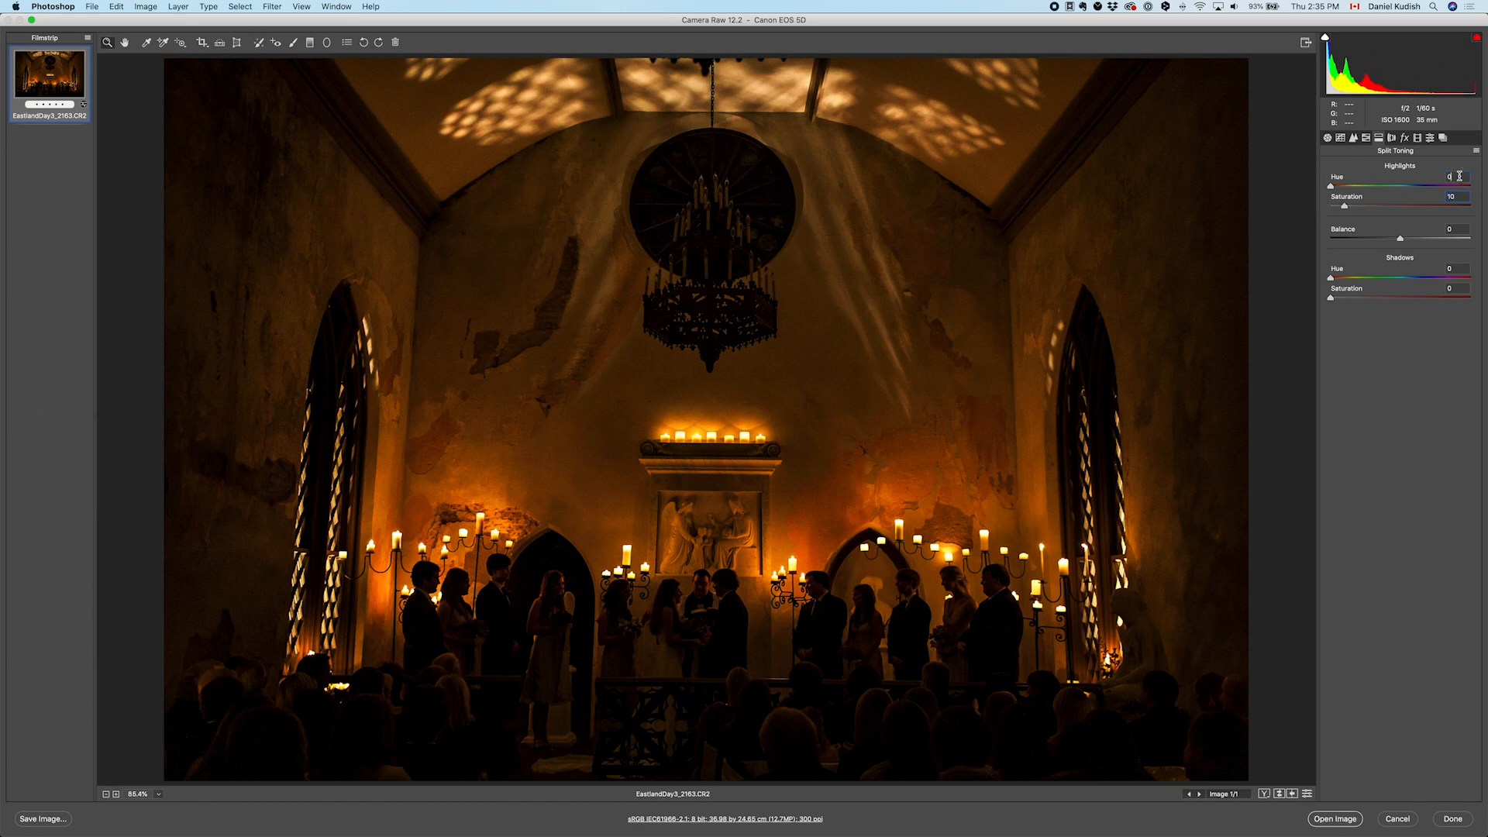
pyautogui.write('30')
pyautogui.click(1461, 287)
pyautogui.write('10')
pyautogui.click(1461, 268)
pyautogui.write('30')
pyautogui.hotkey('shift', 'Up')
pyautogui.write('4')
# Return to the basic adjustments, view the whole photo smaller and set the exposure to -0.20
pyautogui.click(1326, 137)
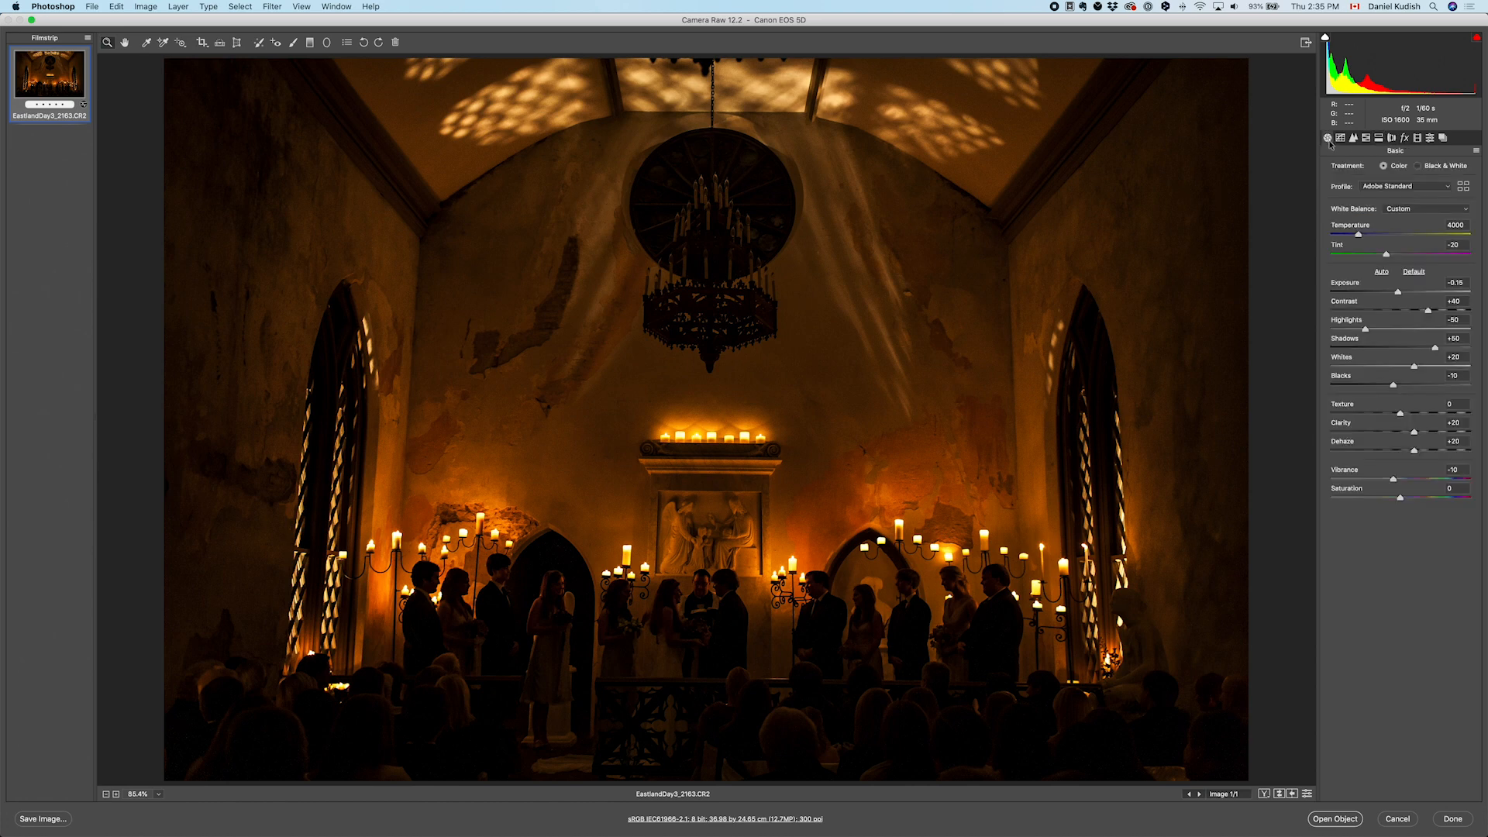
pyautogui.press('super+minus')
pyautogui.press('super+minus')
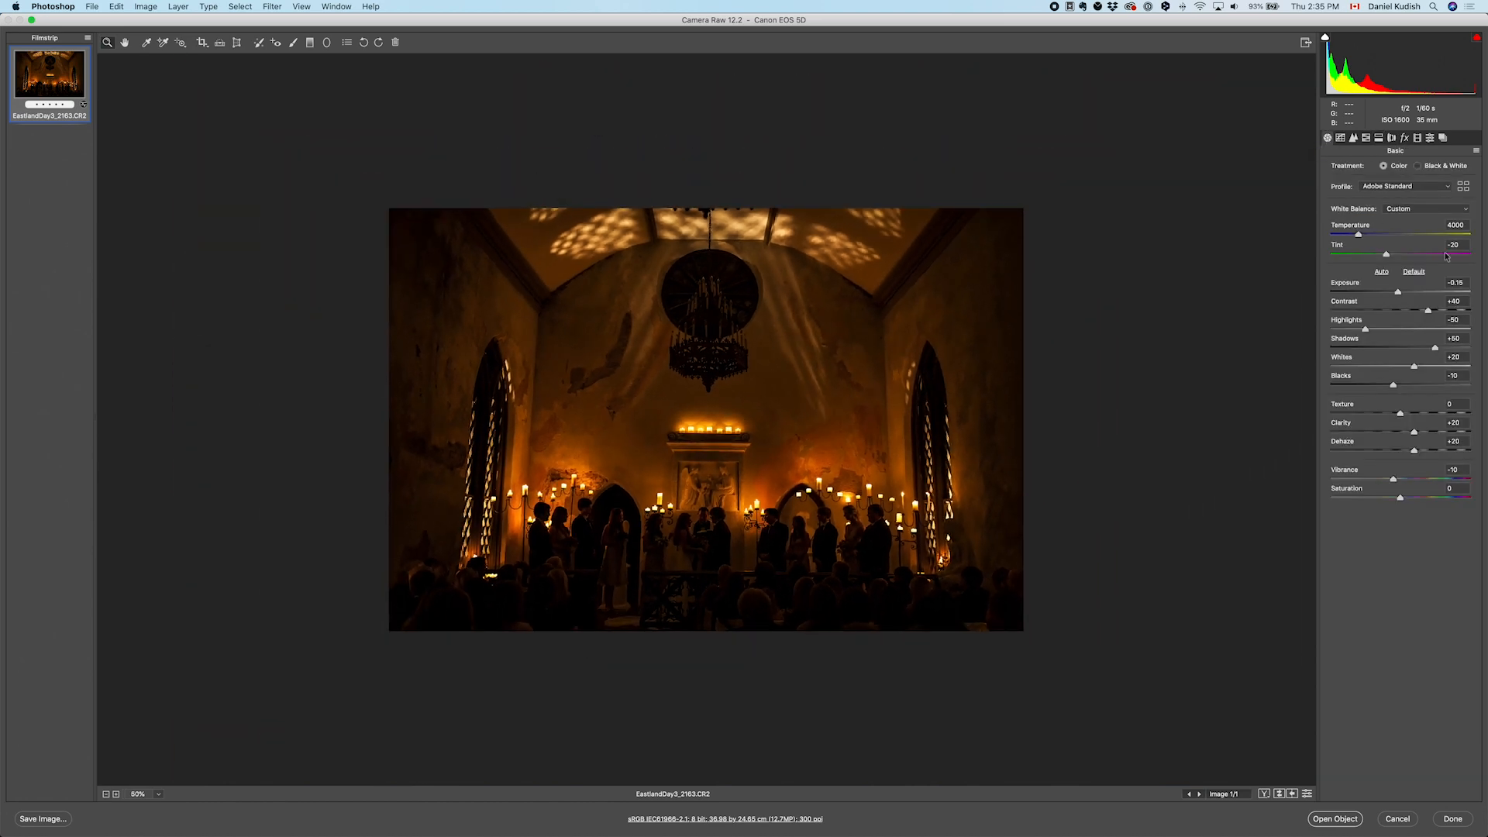
pyautogui.click(1457, 282)
pyautogui.press('Down')
pyautogui.press('Down')
pyautogui.press('Up')
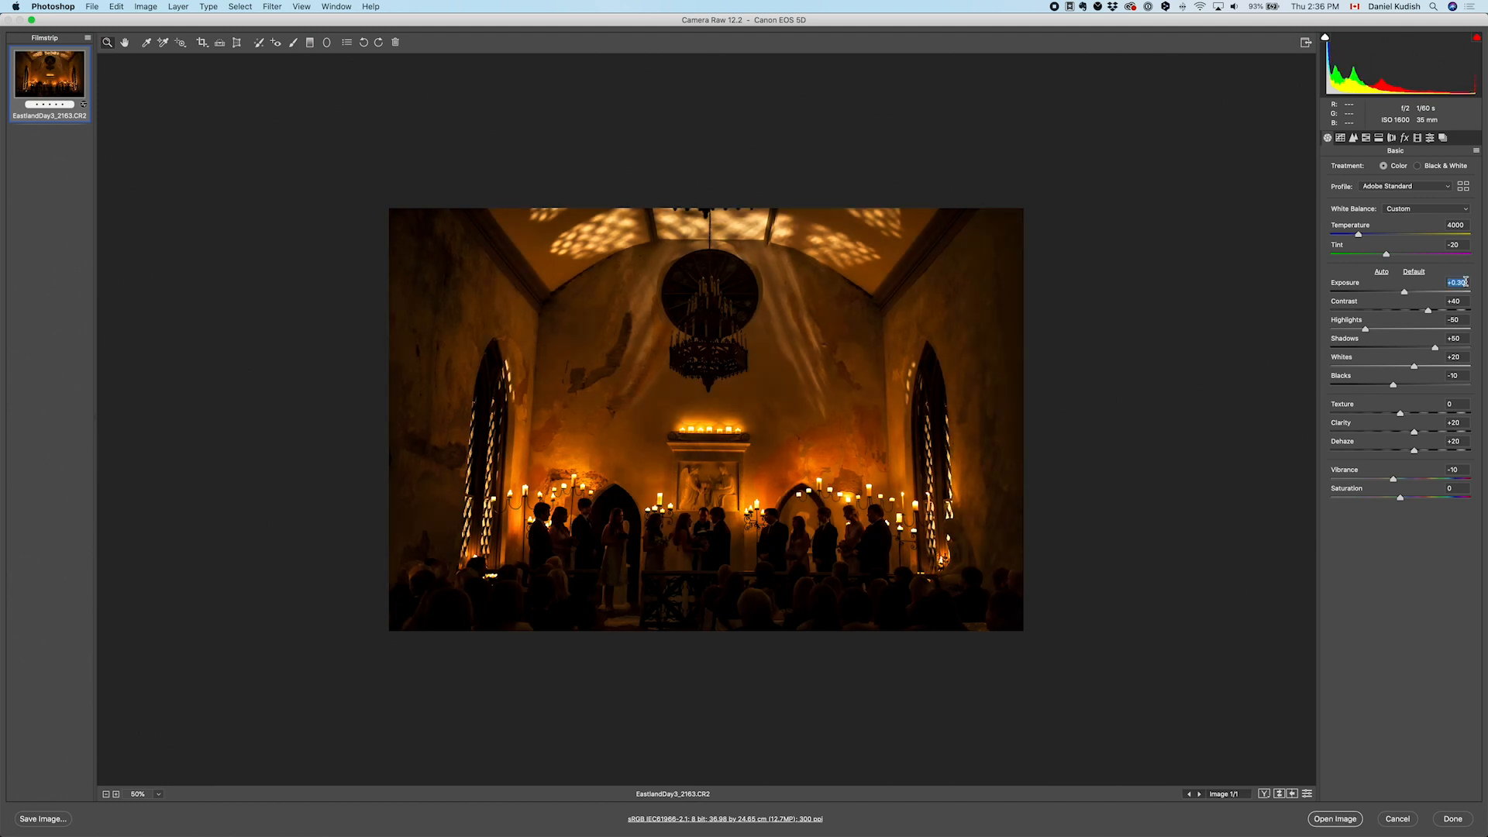
# Preview the photo at brighter exposures such as +0.30 and +1.30, and restore the exposure to -0.20
pyautogui.hotkey('shift', 'Up')
pyautogui.hotkey('shift', 'Up')
pyautogui.hotkey('shift', 'Up')
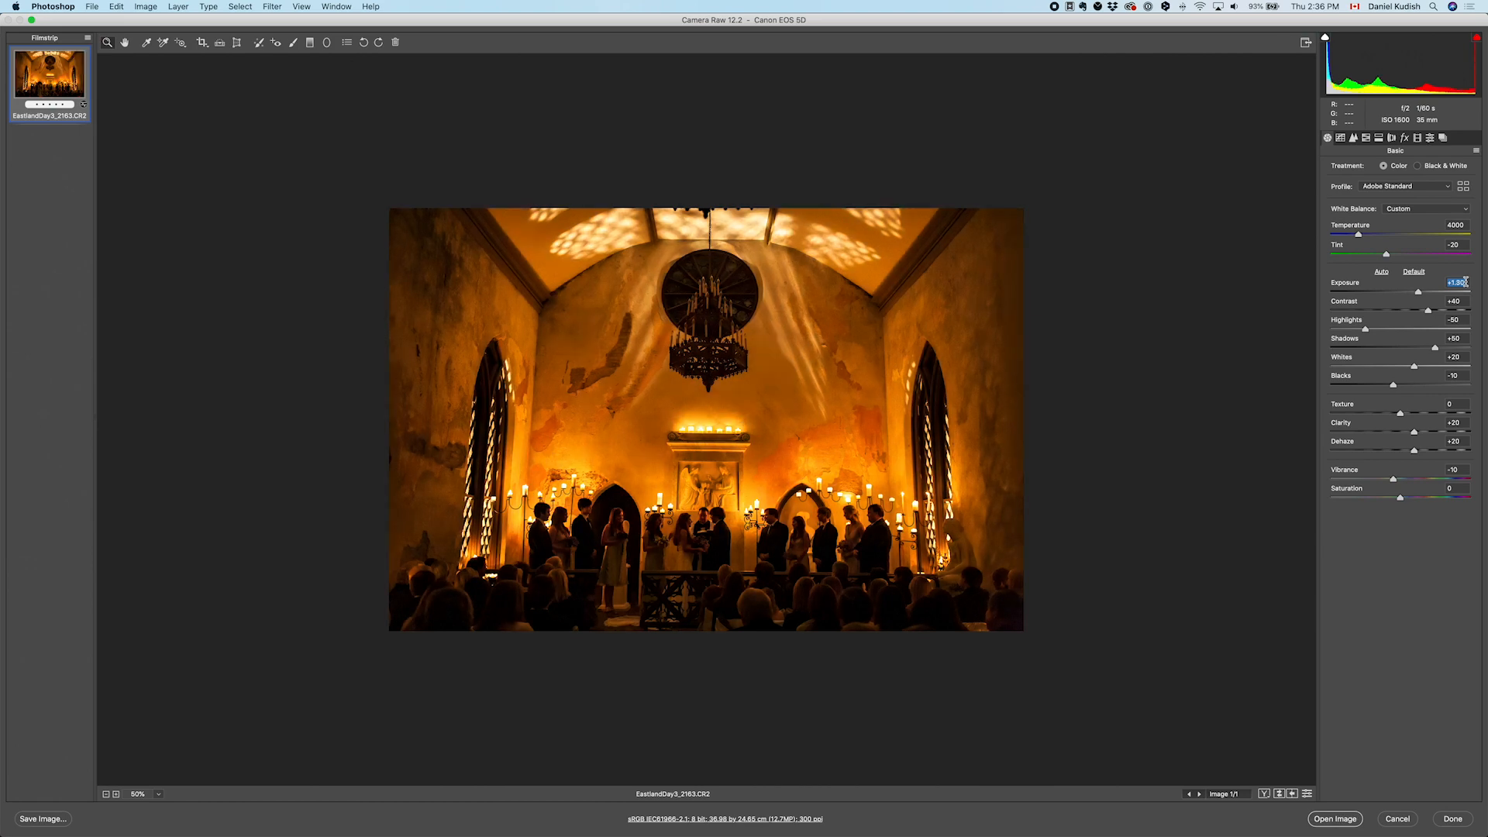
pyautogui.hotkey('shift', 'Up')
pyautogui.hotkey('shift', 'Down')
pyautogui.hotkey('shift', 'Down')
pyautogui.hotkey('shift', 'Down')
pyautogui.hotkey('shift', 'Down')
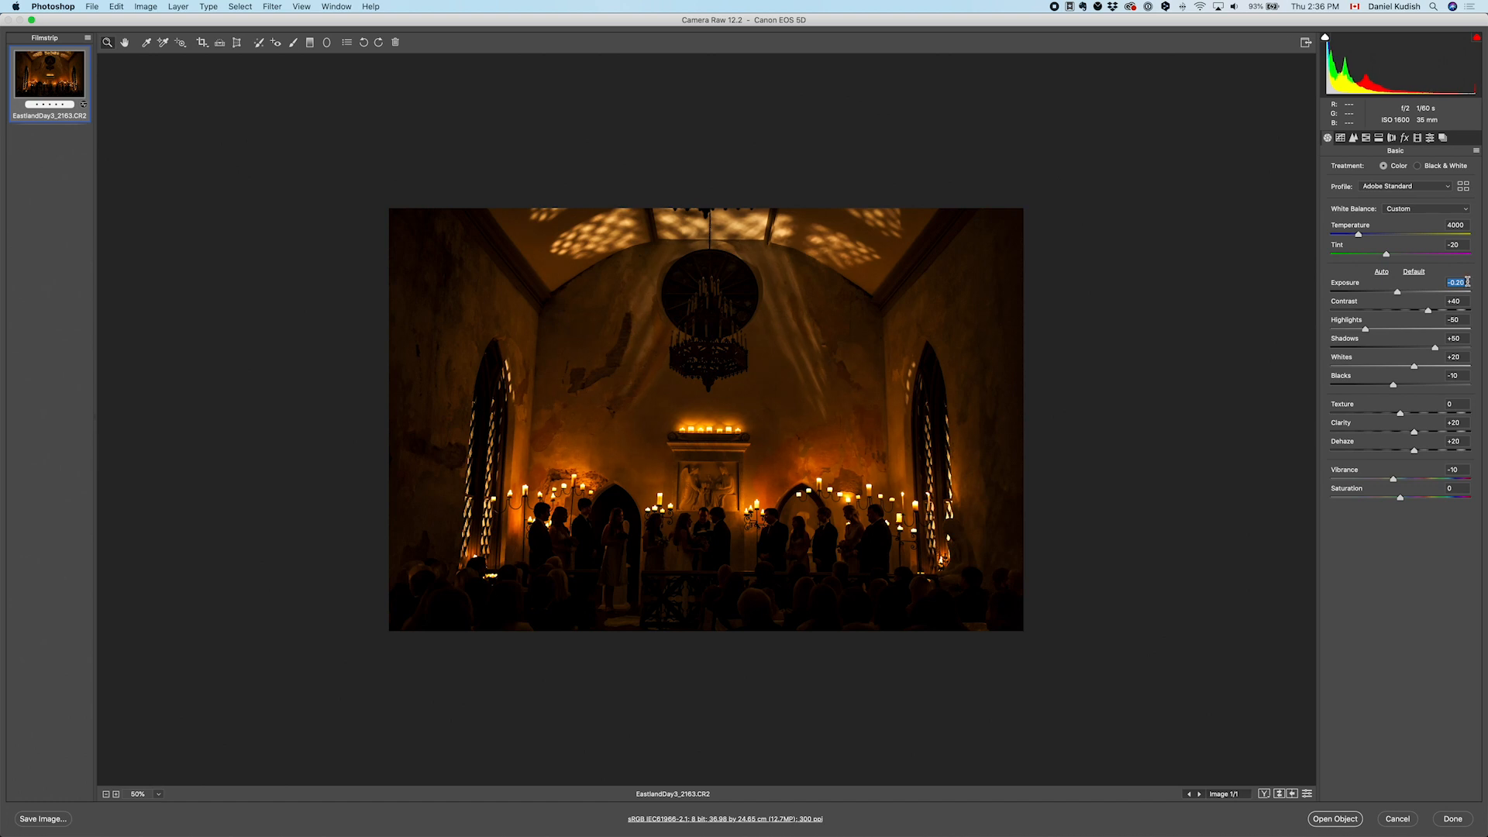
# Try the automatic Upright perspective correction and switch Upright off again
pyautogui.click(237, 42)
pyautogui.click(1376, 171)
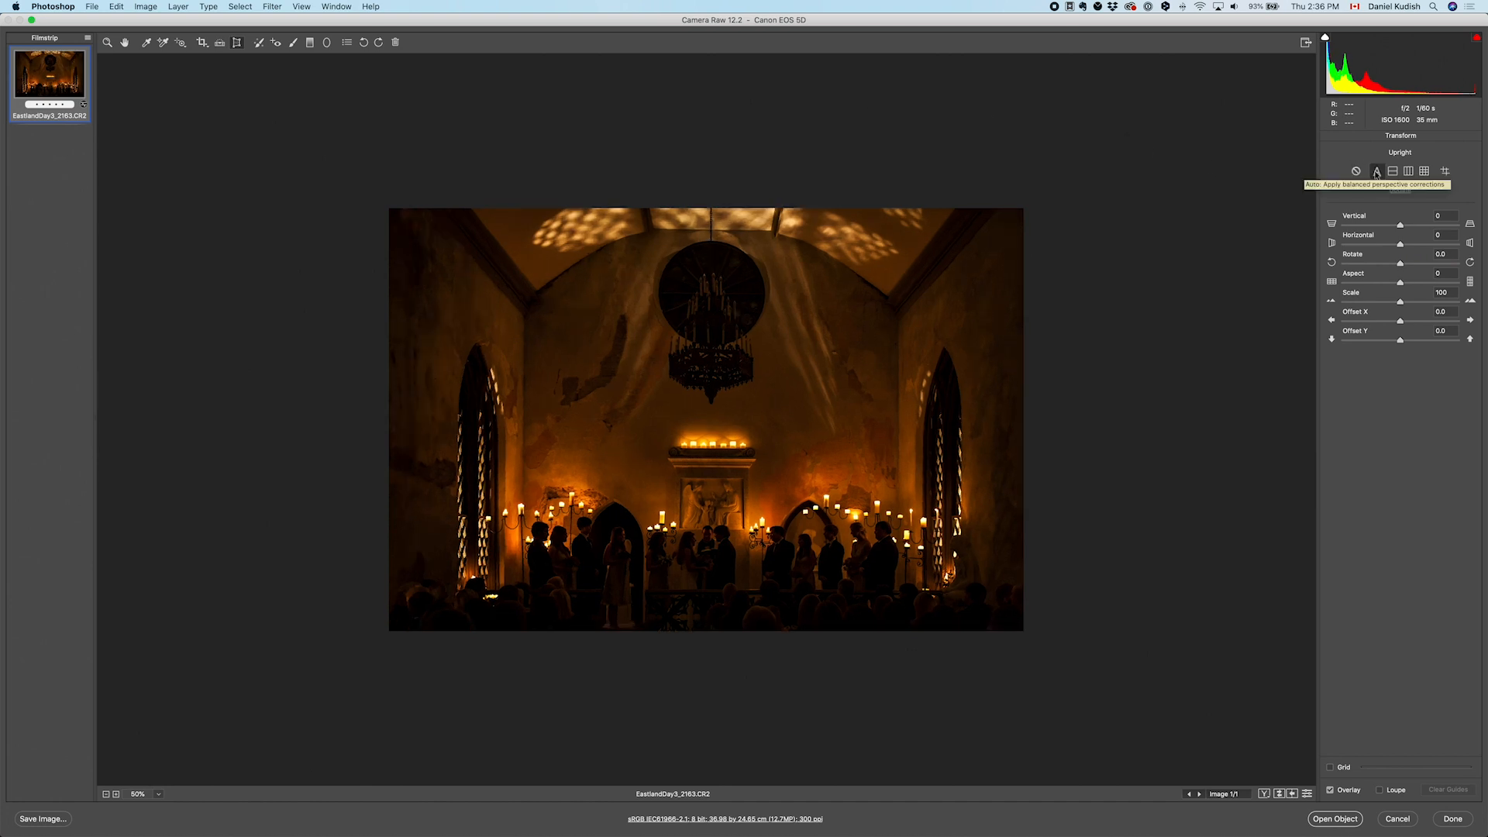
pyautogui.click(1356, 171)
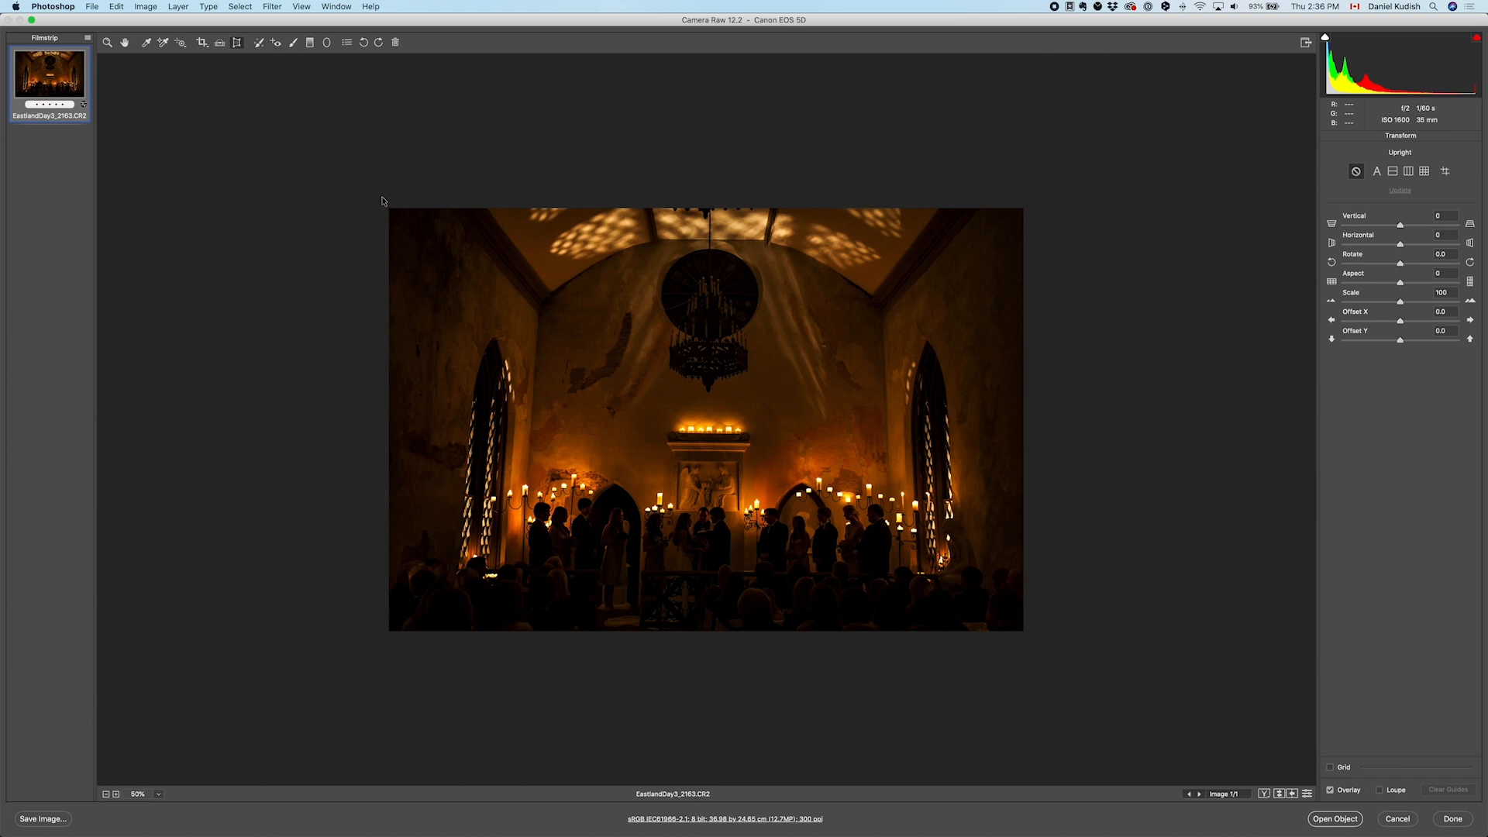
# Crop the photo slightly to about 35.7 by 23.8 cm, centred on the altar, and open it as a smart object
pyautogui.press('c')
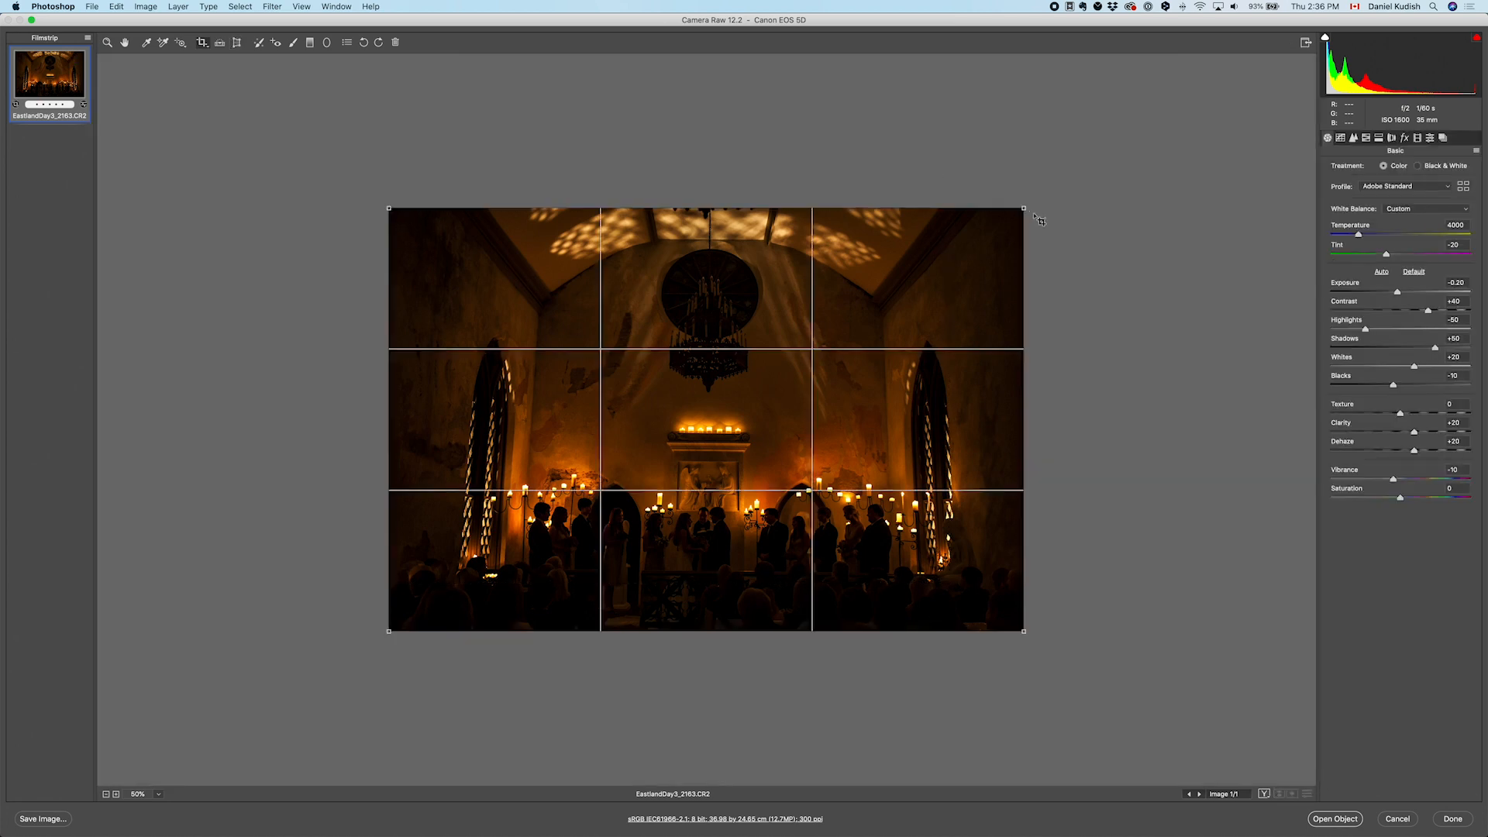
pyautogui.moveTo(1024, 208); pyautogui.dragTo(1002, 222)
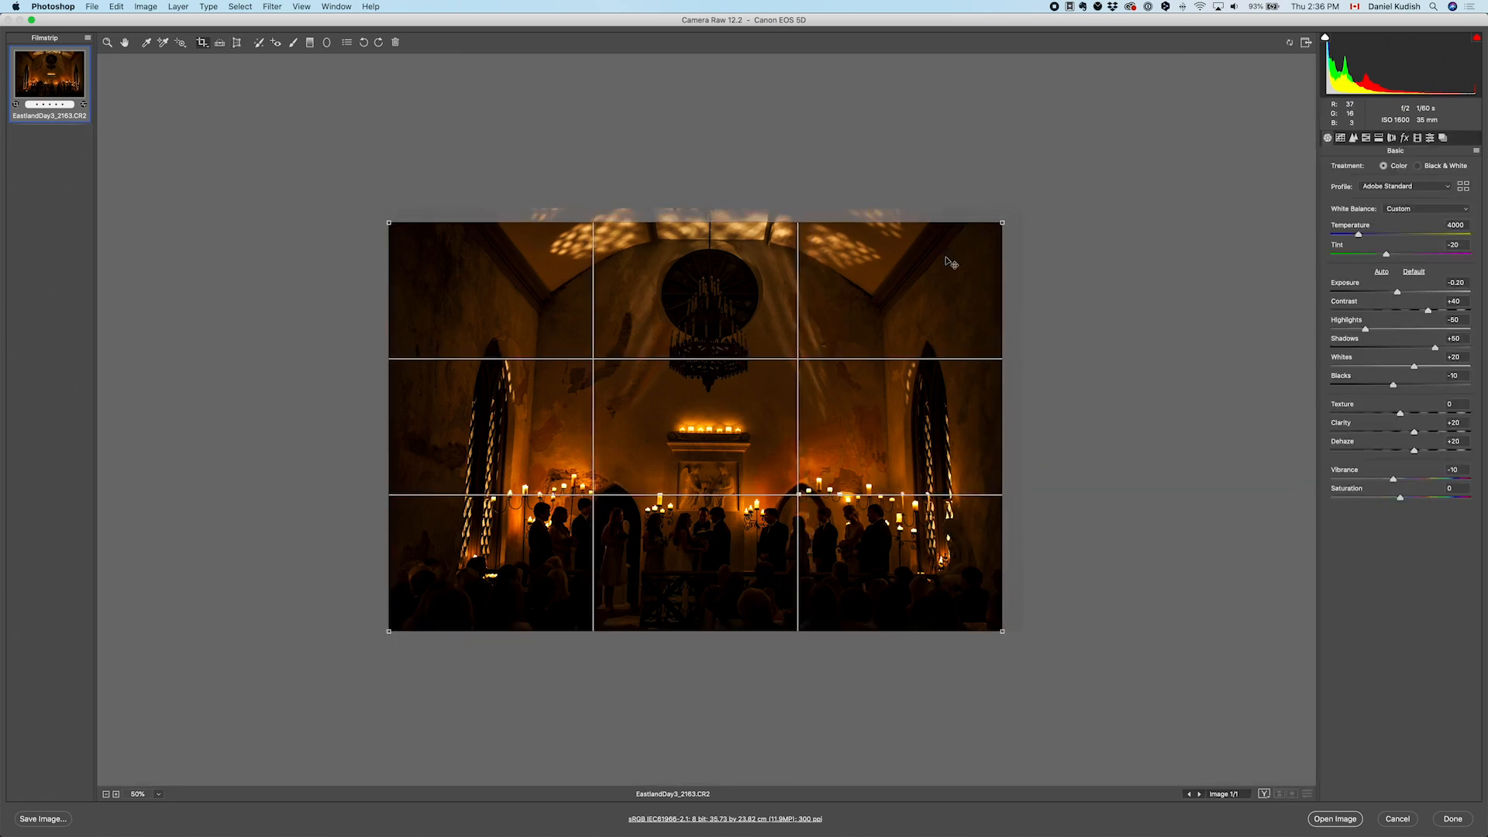
pyautogui.moveTo(936, 261)
pyautogui.mouseDown()
pyautogui.moveTo(933, 239)
pyautogui.moveTo(971, 276)
pyautogui.moveTo(959, 275)
pyautogui.mouseUp()
pyautogui.press('z')
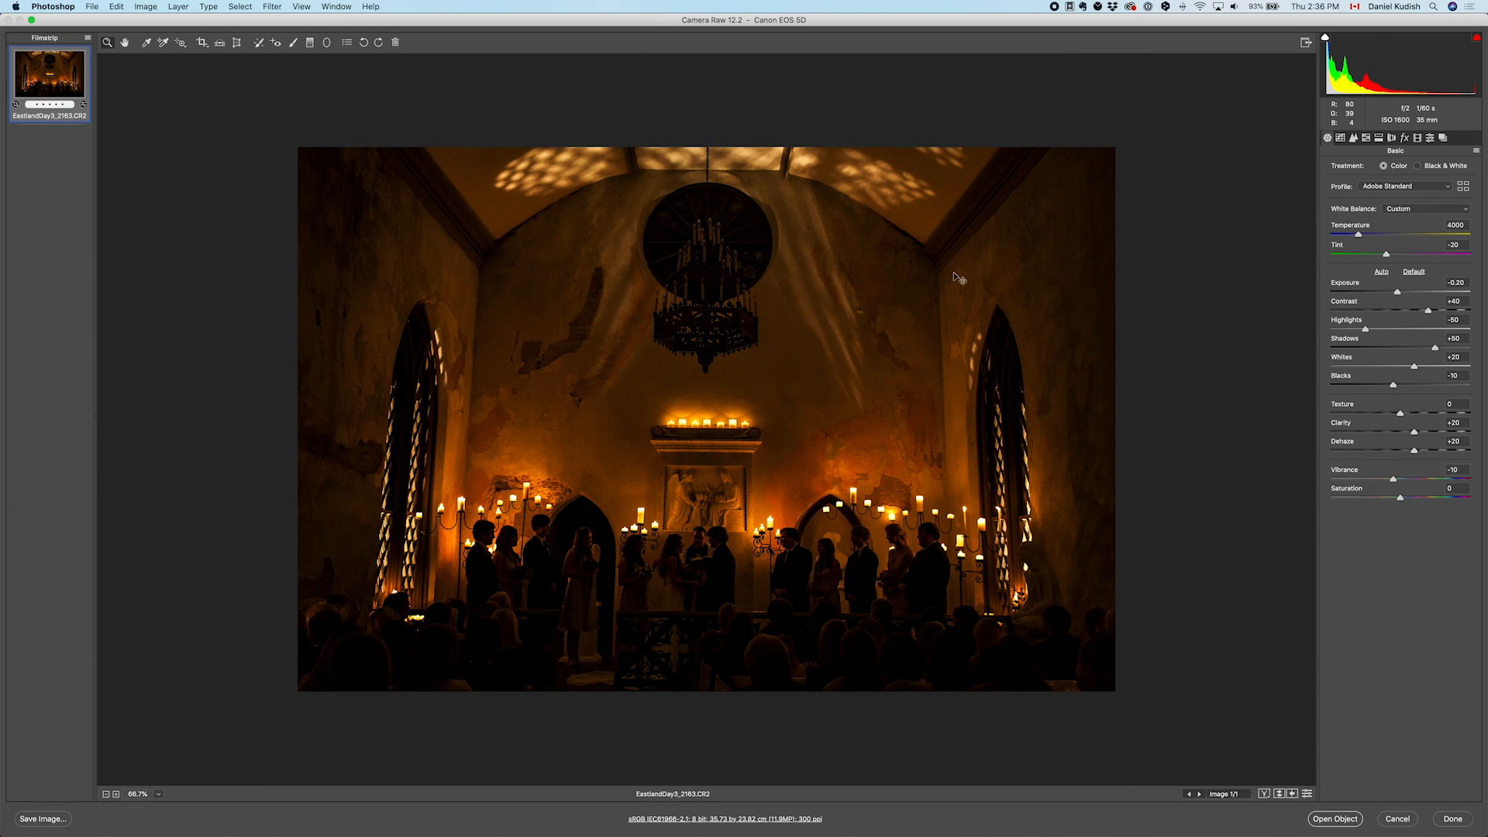
pyautogui.press('Return')
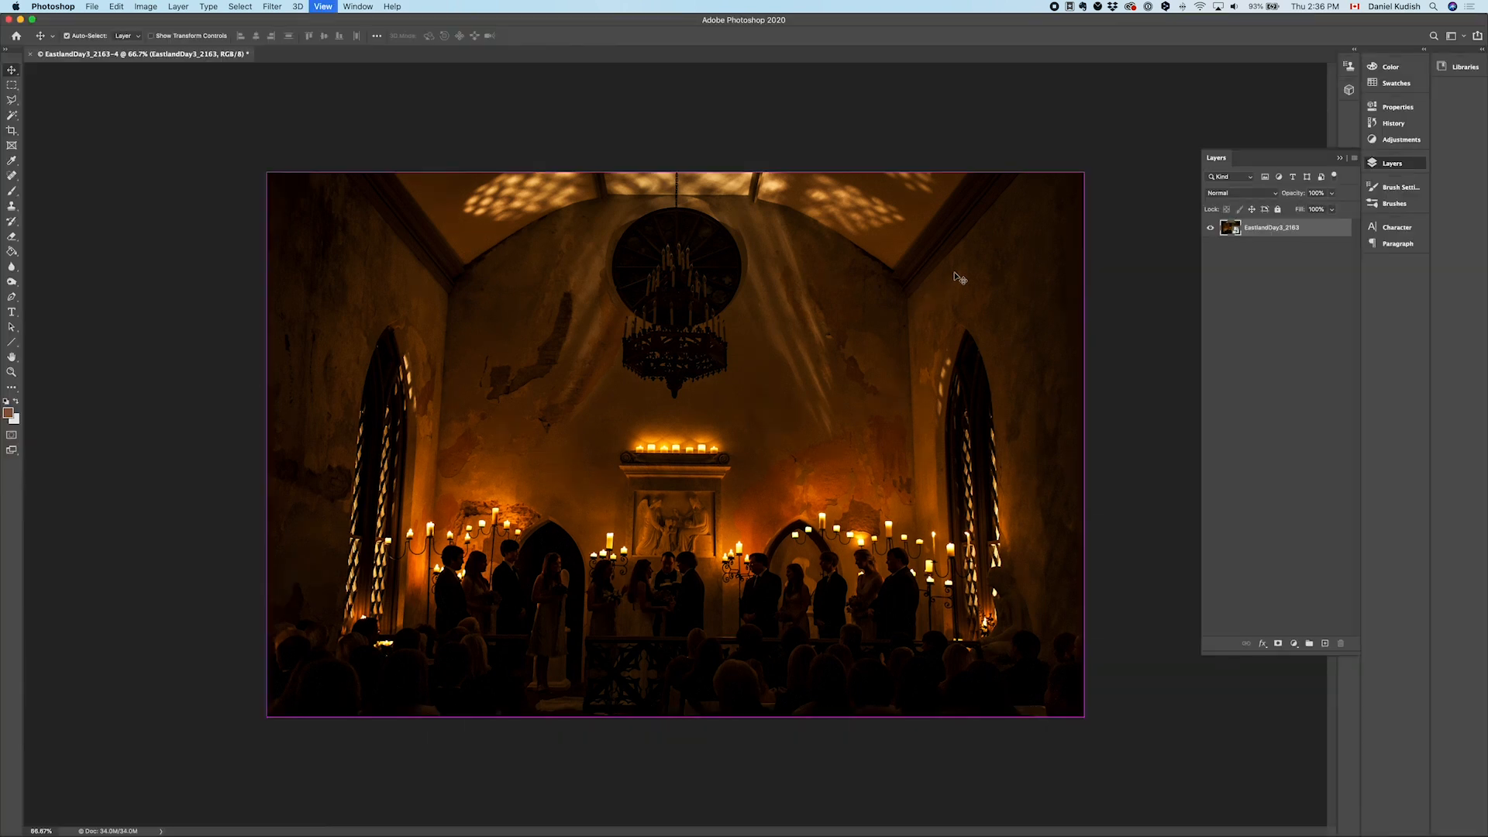
# Duplicate the photo layer as a separate smart object and raise the copy's raw exposure to +0.80
pyautogui.press('super+j')
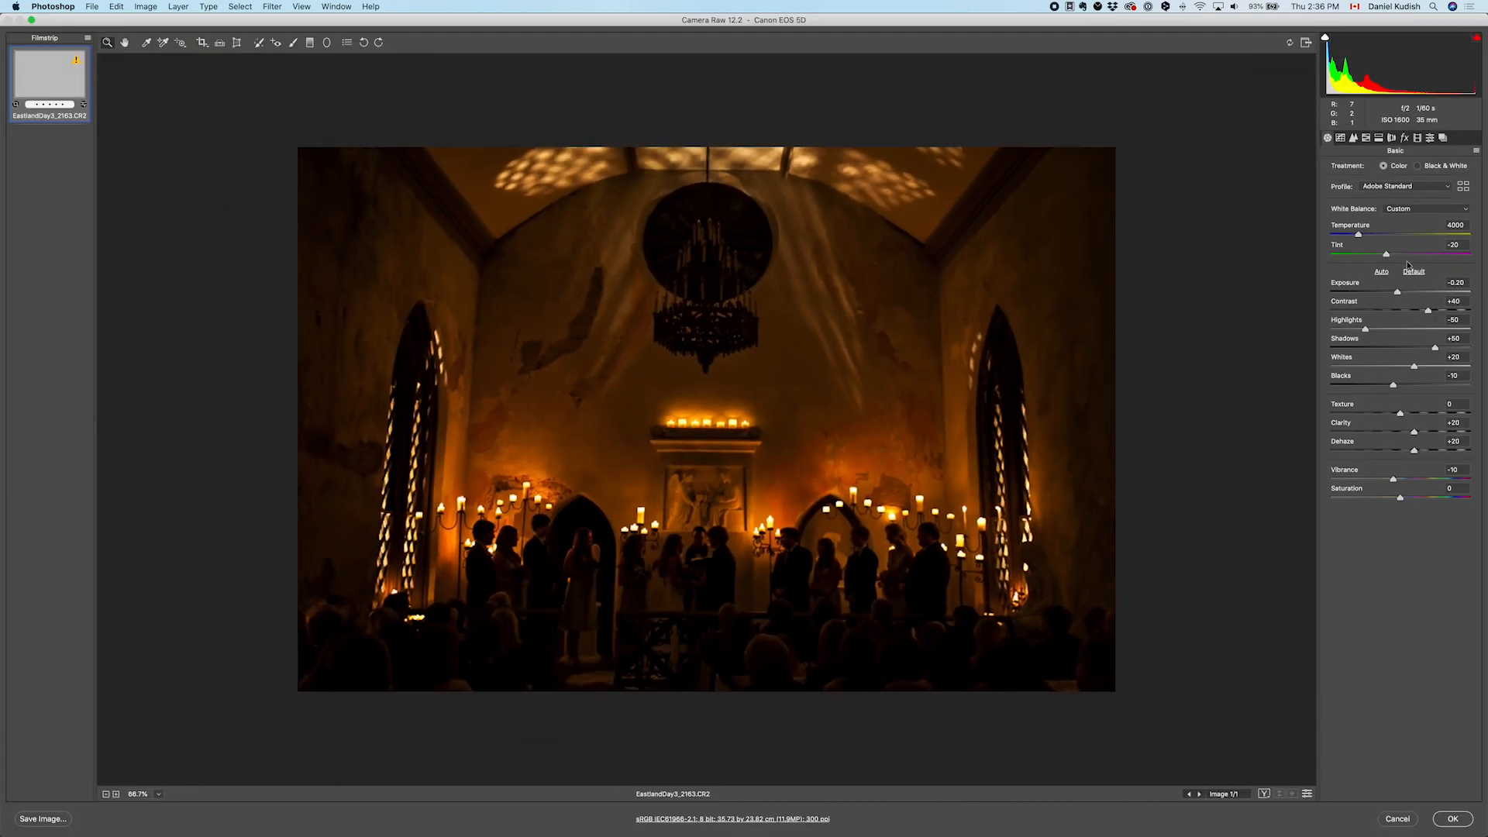
pyautogui.hotkey('shift', 'Up')
pyautogui.hotkey('shift', 'Up')
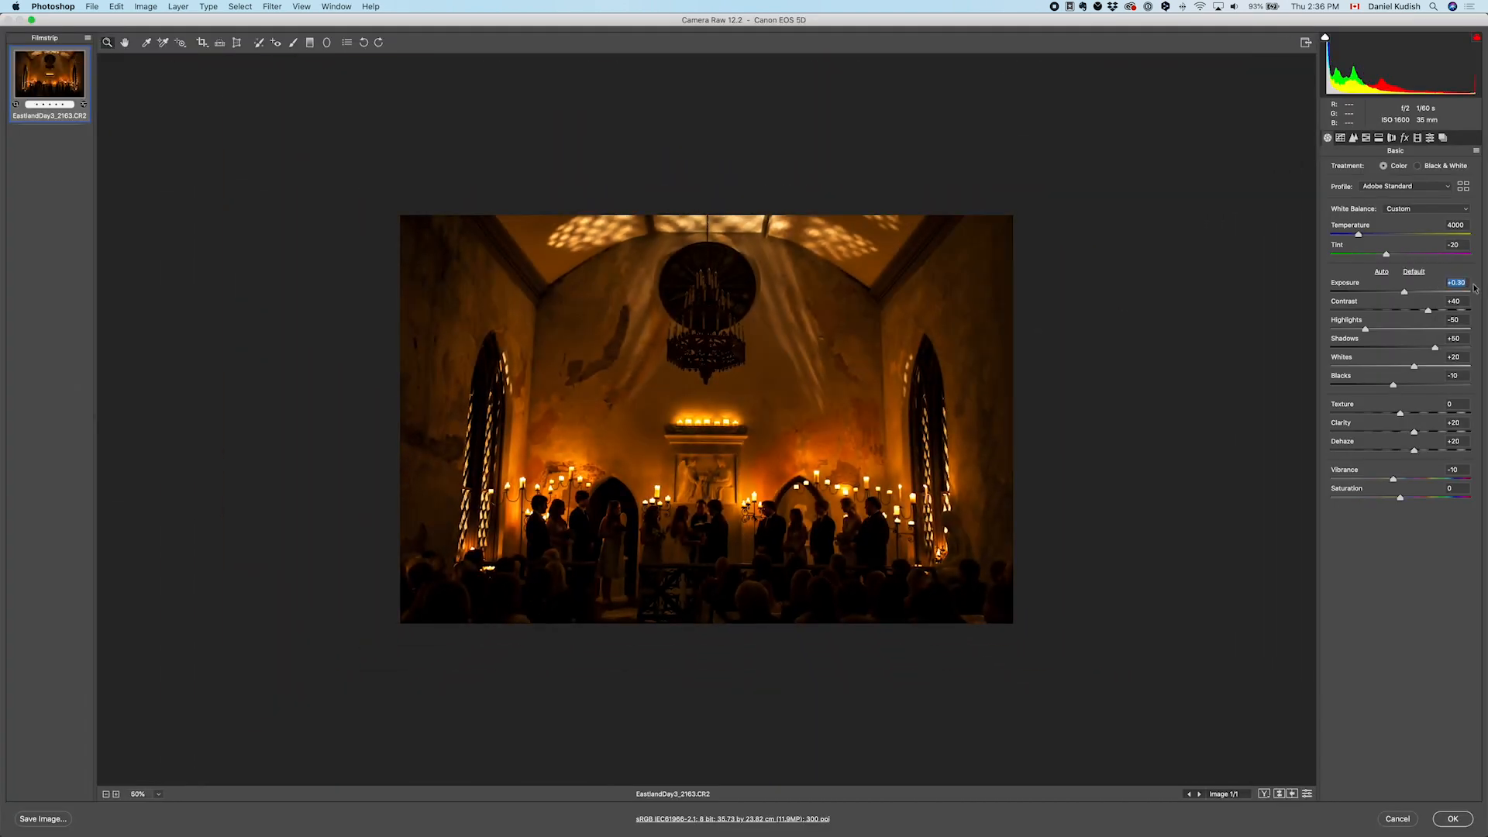
pyautogui.press('Return')
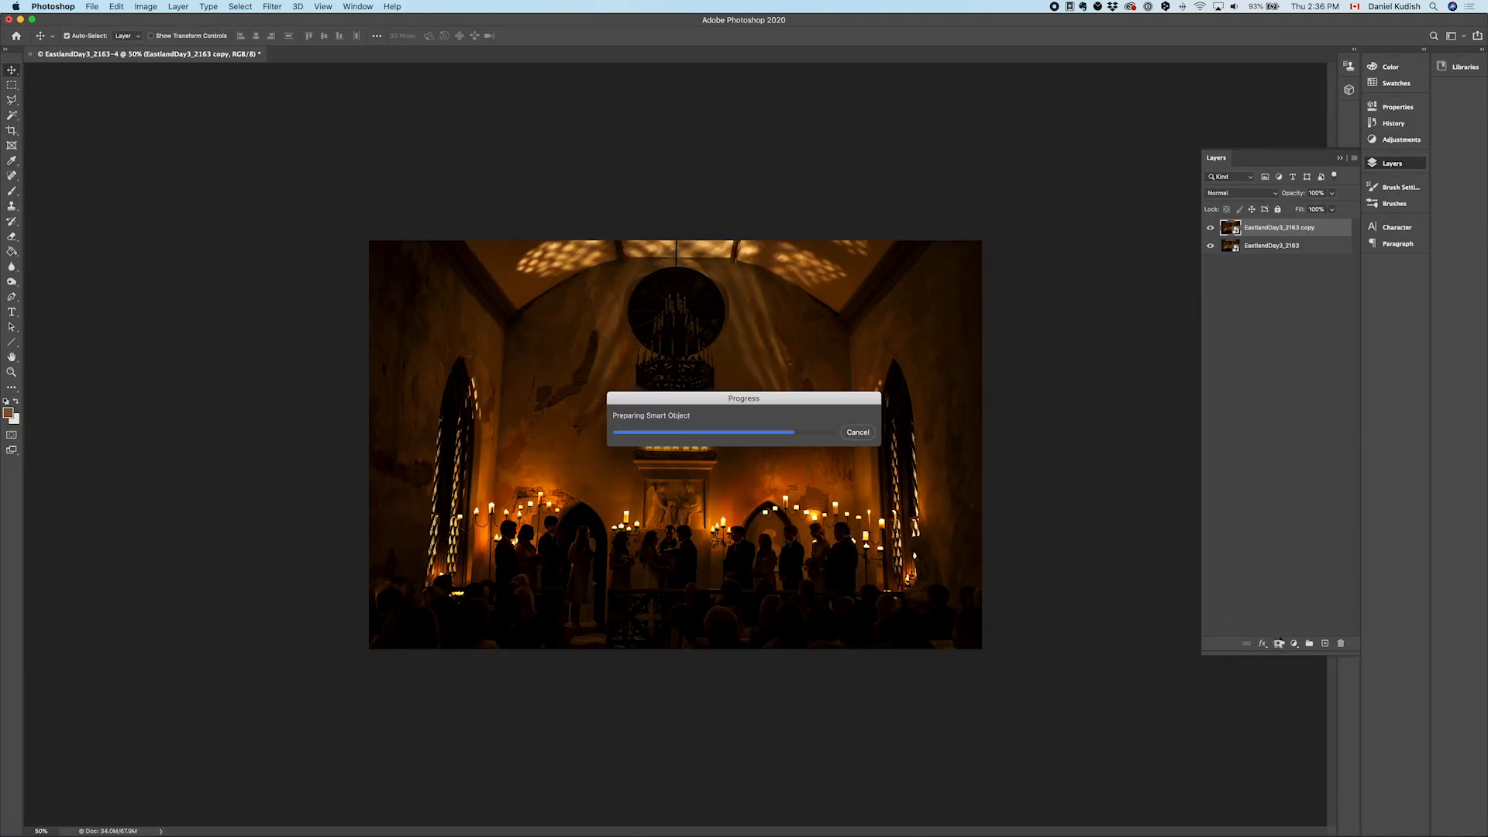
# Add a black mask to the brighter copy and paint white over the wedding party, guests and central wall with a large soft brush
pyautogui.keyDown('alt'); pyautogui.click(1280, 643); pyautogui.keyUp('alt')
pyautogui.press('b')
pyautogui.moveTo(871, 596)
pyautogui.mouseDown()
pyautogui.moveTo(886, 597)
pyautogui.moveTo(522, 624)
pyautogui.moveTo(346, 588)
pyautogui.moveTo(434, 617)
pyautogui.moveTo(822, 623)
pyautogui.moveTo(687, 598)
pyautogui.moveTo(676, 606)
pyautogui.moveTo(693, 623)
pyautogui.moveTo(842, 621)
pyautogui.moveTo(857, 648)
pyautogui.moveTo(997, 409)
pyautogui.moveTo(904, 316)
pyautogui.moveTo(491, 365)
pyautogui.moveTo(349, 333)
pyautogui.moveTo(332, 504)
pyautogui.moveTo(618, 347)
pyautogui.mouseUp()
pyautogui.press('[')
pyautogui.press('[')
pyautogui.press('[')
pyautogui.press('[')
pyautogui.press('[')
pyautogui.press('[')
pyautogui.press('[')
pyautogui.press('[')
pyautogui.press('[')
pyautogui.press(']')
pyautogui.press(']')
pyautogui.press(']')
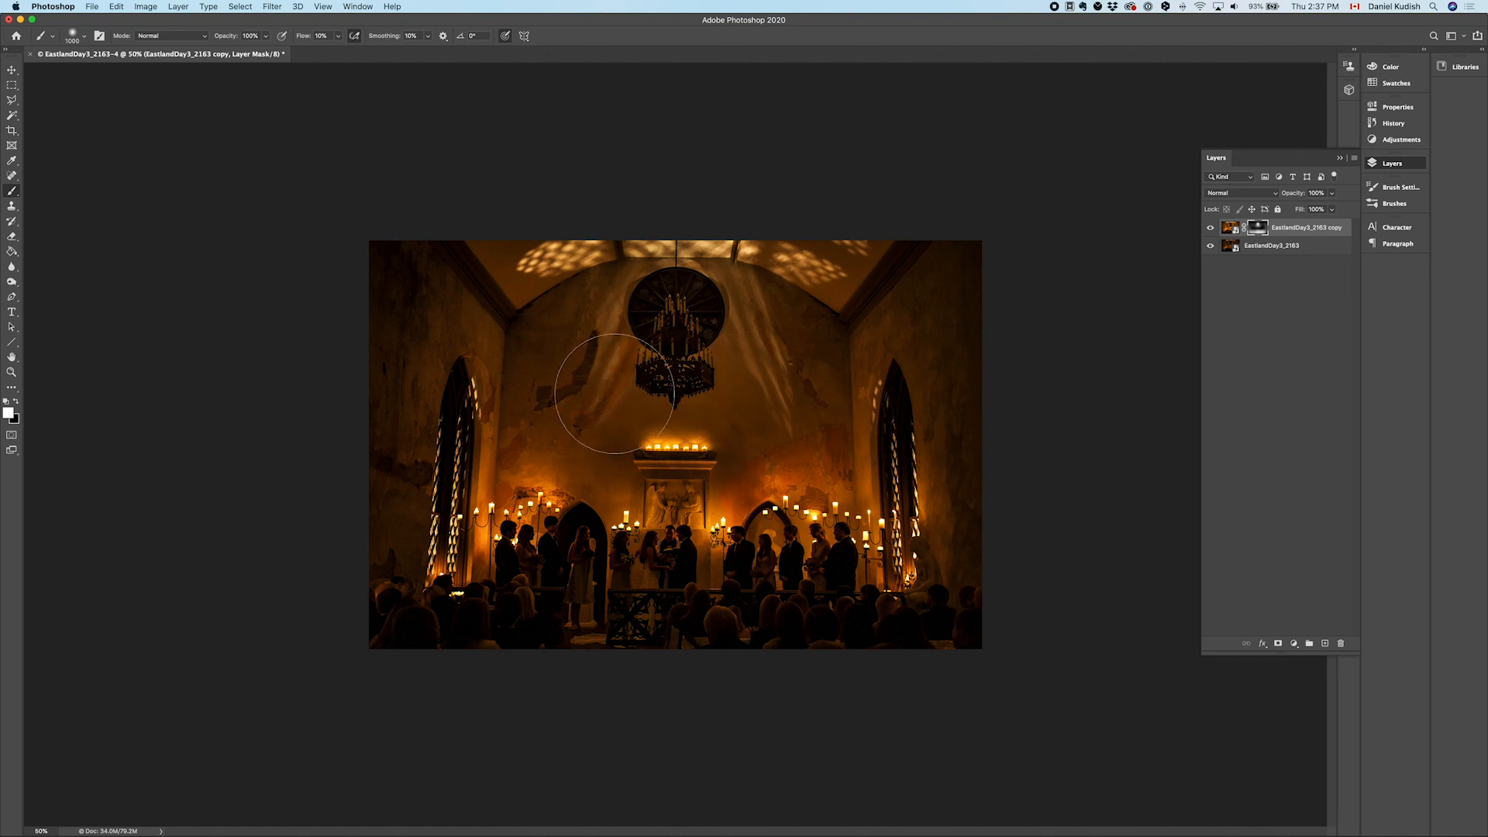
pyautogui.press(']')
pyautogui.press(']')
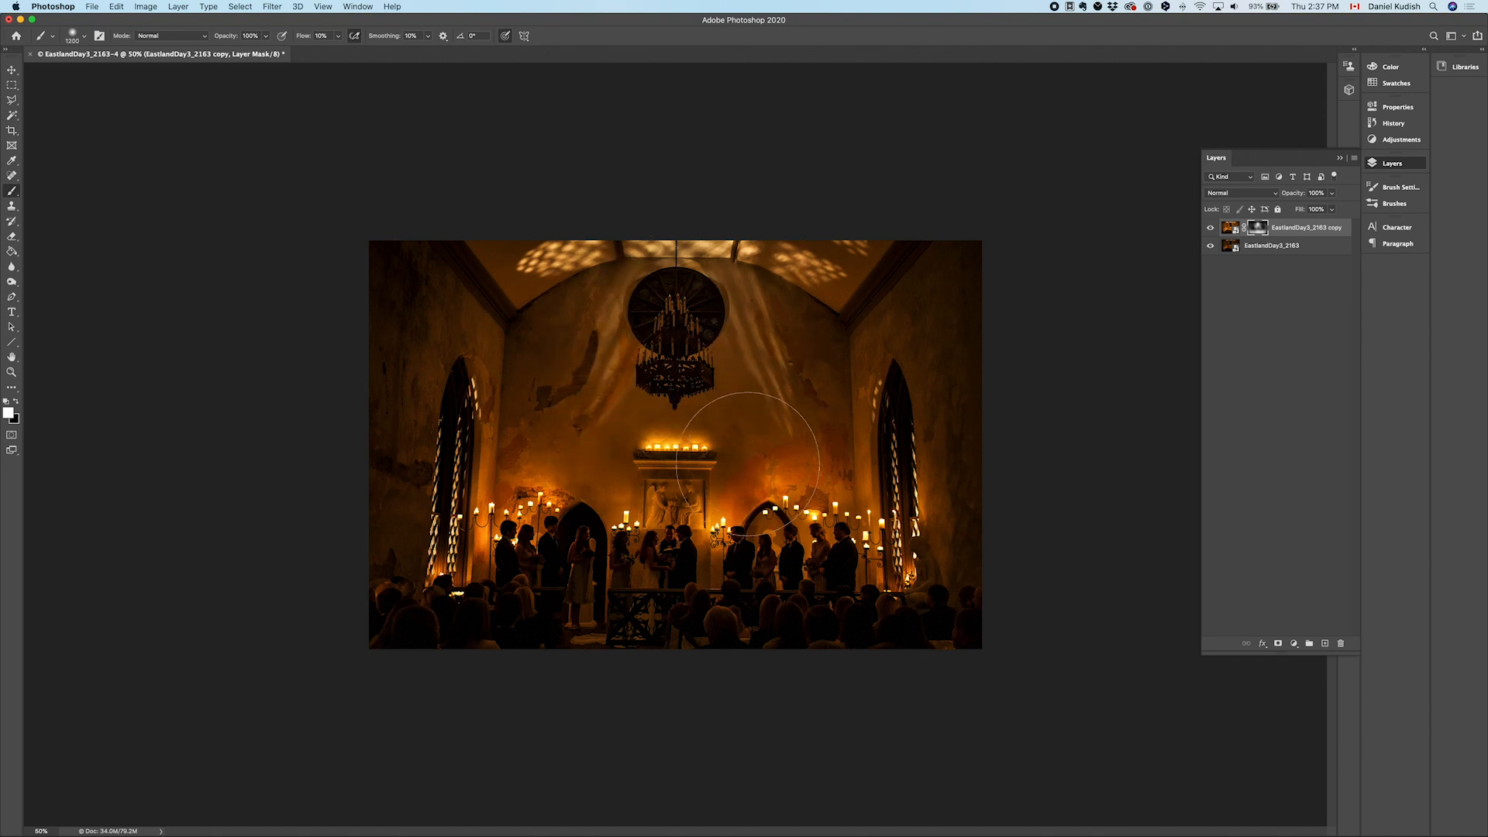
pyautogui.press('[')
pyautogui.press('[')
# Duplicate the brighter layer as a new smart object and raise its raw exposure to +1.80
pyautogui.press('super+j')
pyautogui.press('Delete')
pyautogui.press('super+j')
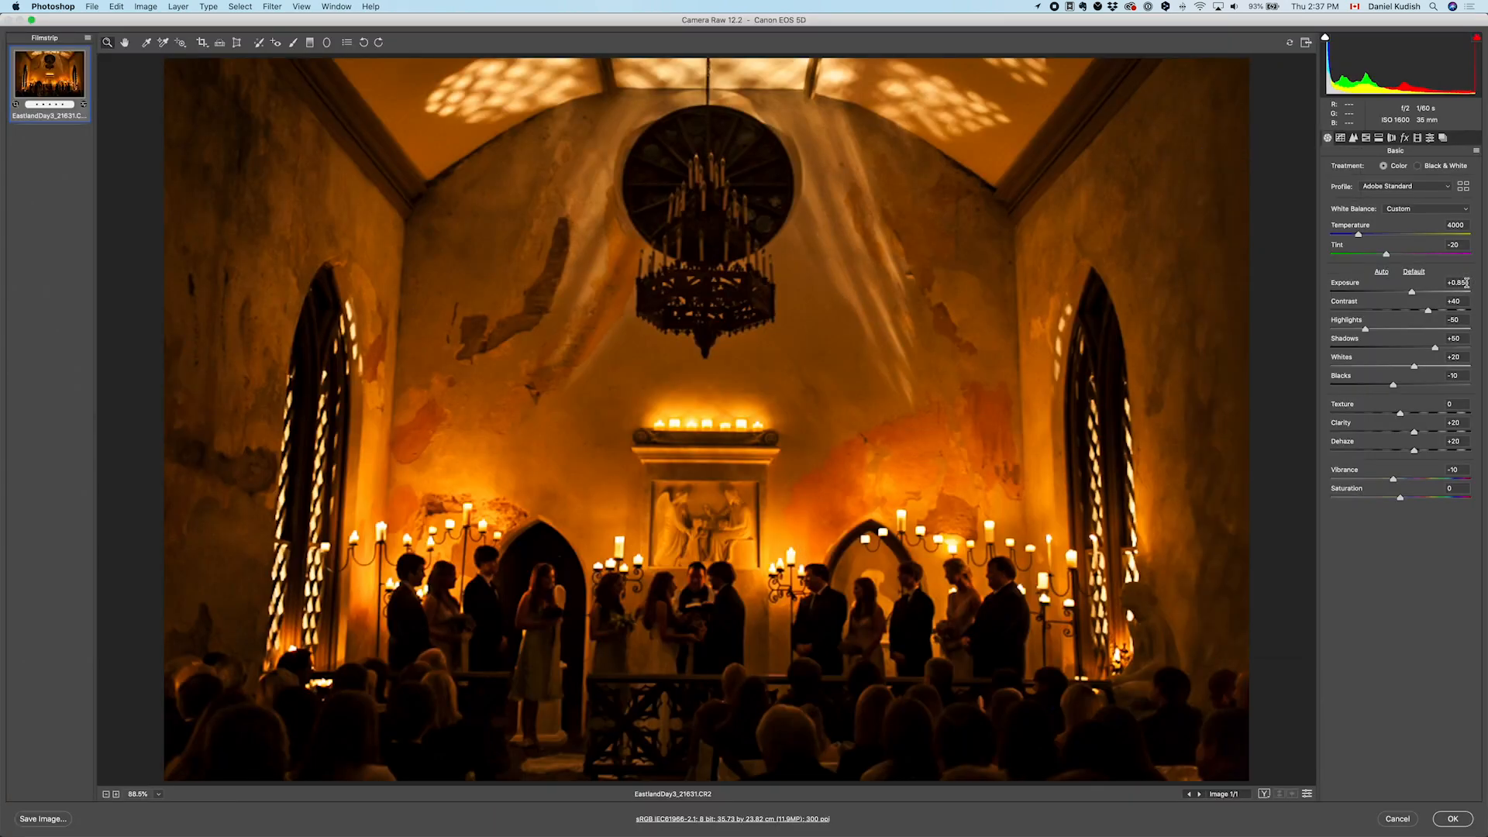
pyautogui.click(1466, 283)
pyautogui.hotkey('shift', 'Up')
pyautogui.hotkey('shift', 'Up')
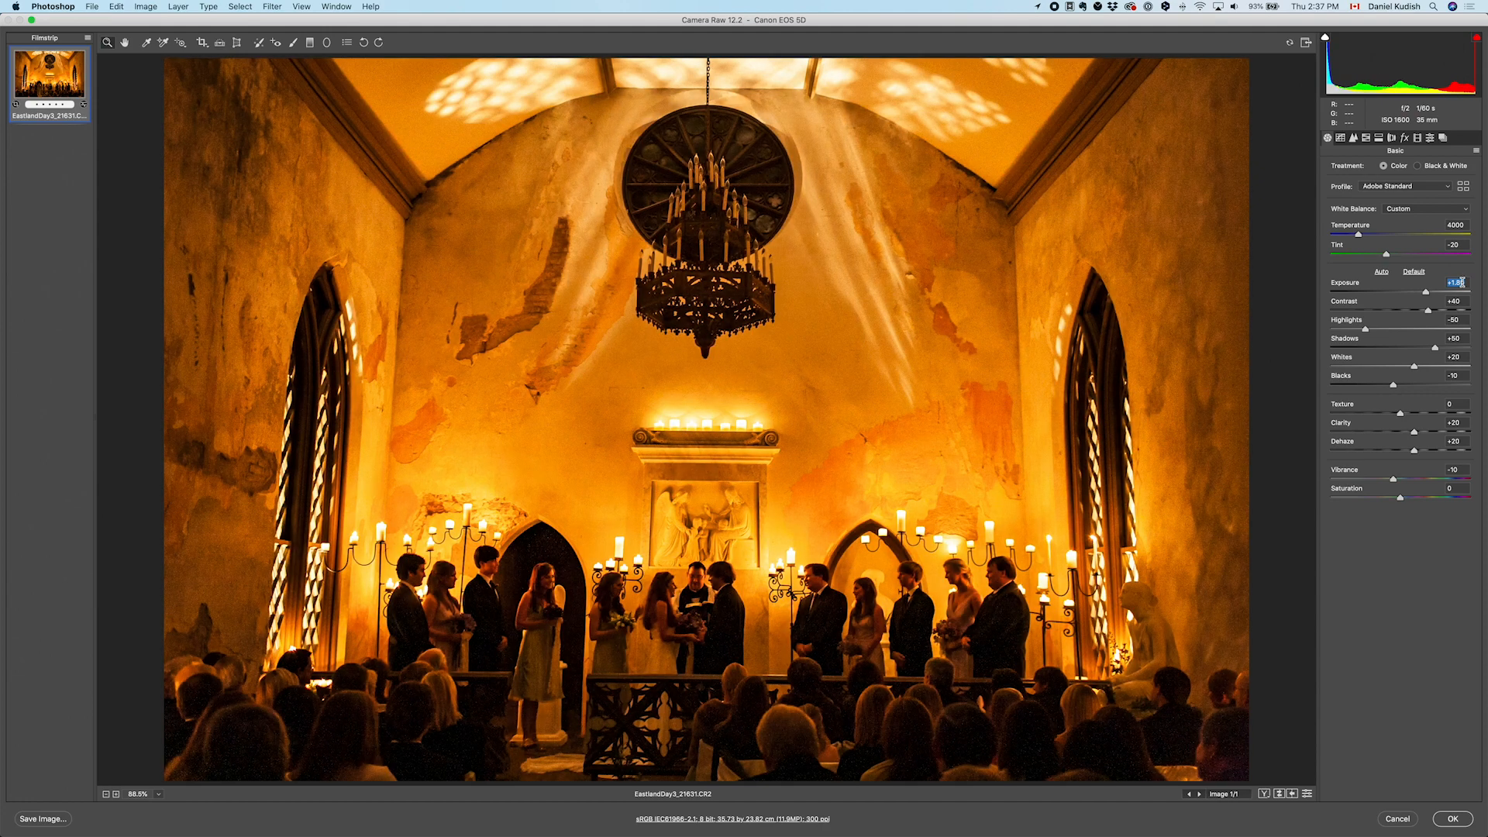
# Set the new copy's contrast to +20, clarity to +10 and dehaze to +10, and apply the raw edits
pyautogui.click(1462, 302)
pyautogui.write('20')
pyautogui.press('Return')
pyautogui.click(1462, 425)
pyautogui.write('10')
pyautogui.press('Return')
pyautogui.click(1463, 441)
pyautogui.write('10')
pyautogui.press('Return')
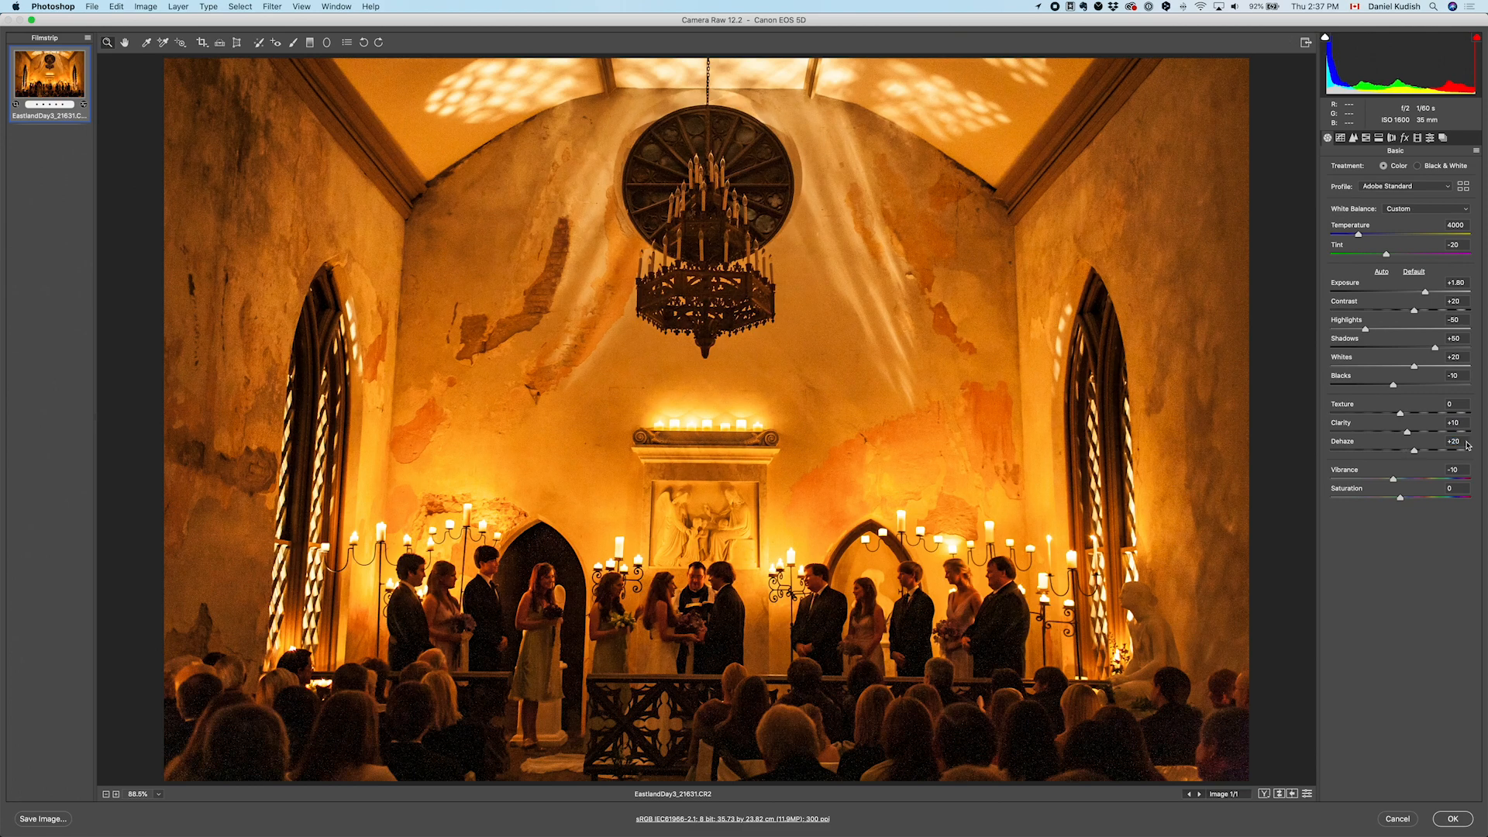
pyautogui.press('Return')
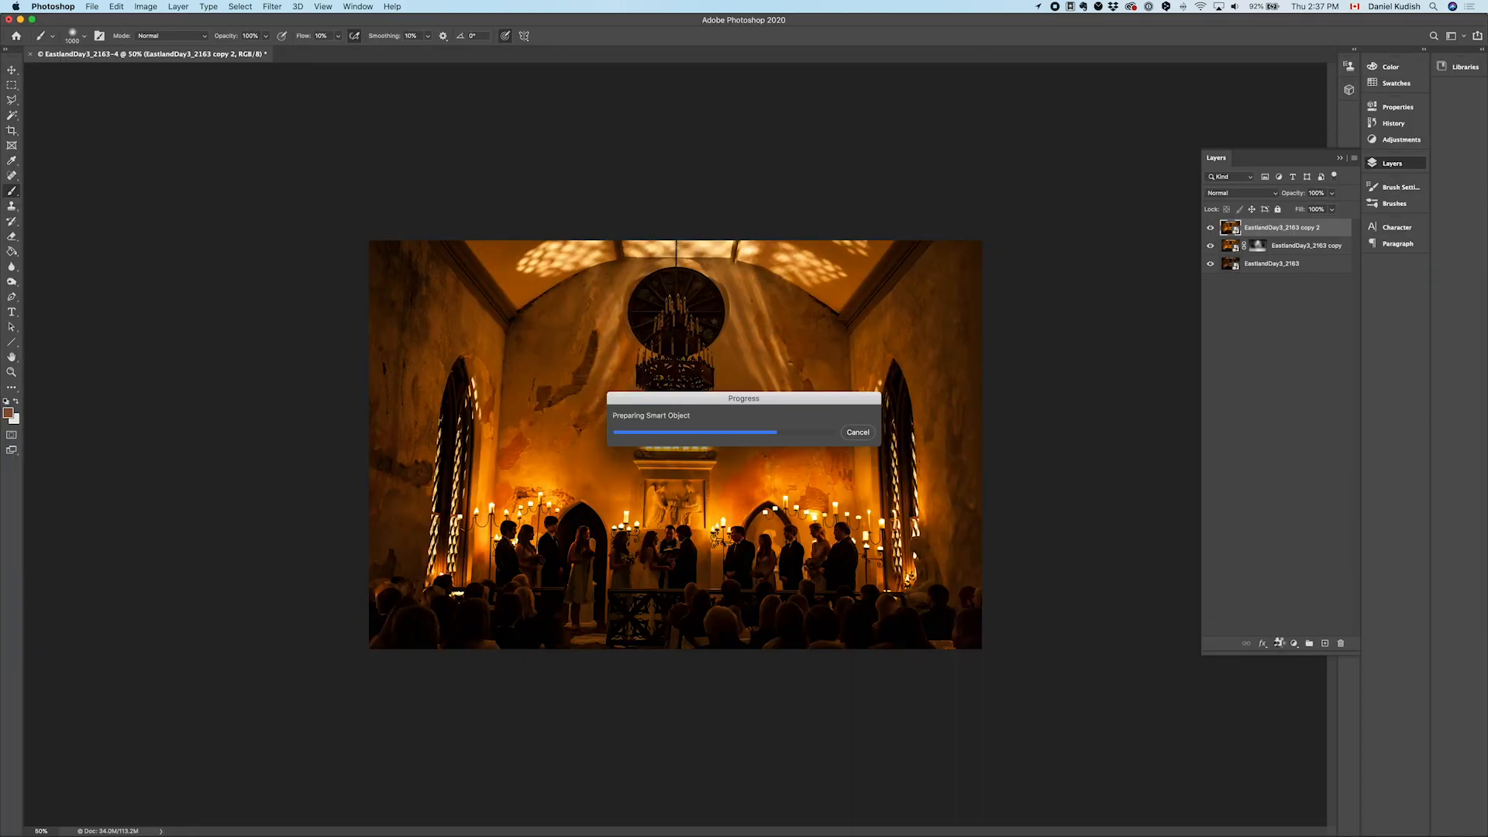
# Add a black mask to the brightest copy and paint white over the couple with a soft brush reduced to 500 px
pyautogui.keyDown('alt'); pyautogui.click(1278, 644); pyautogui.keyUp('alt')
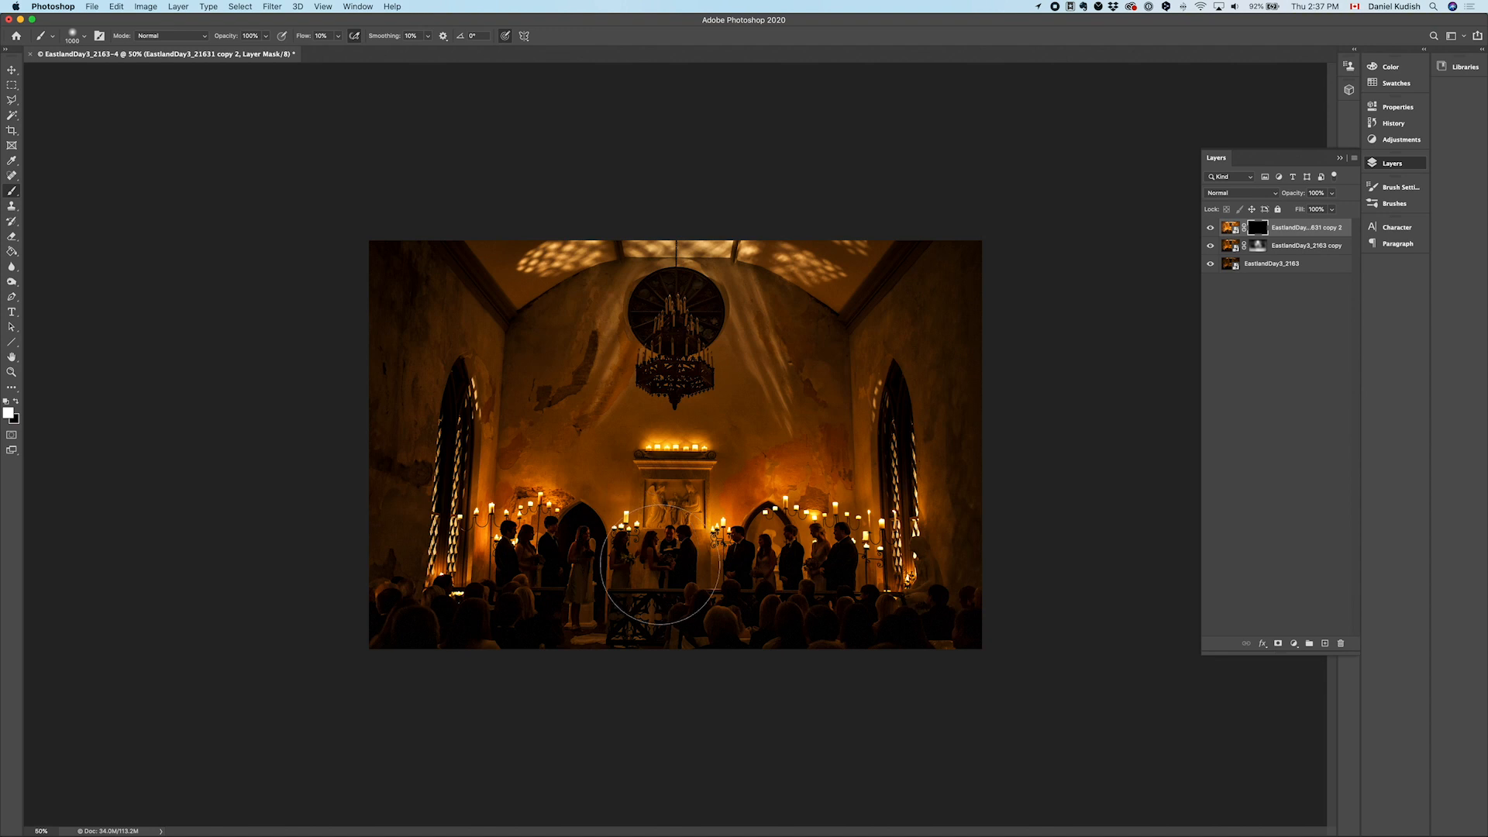
pyautogui.press('[')
pyautogui.press('[')
pyautogui.press('[')
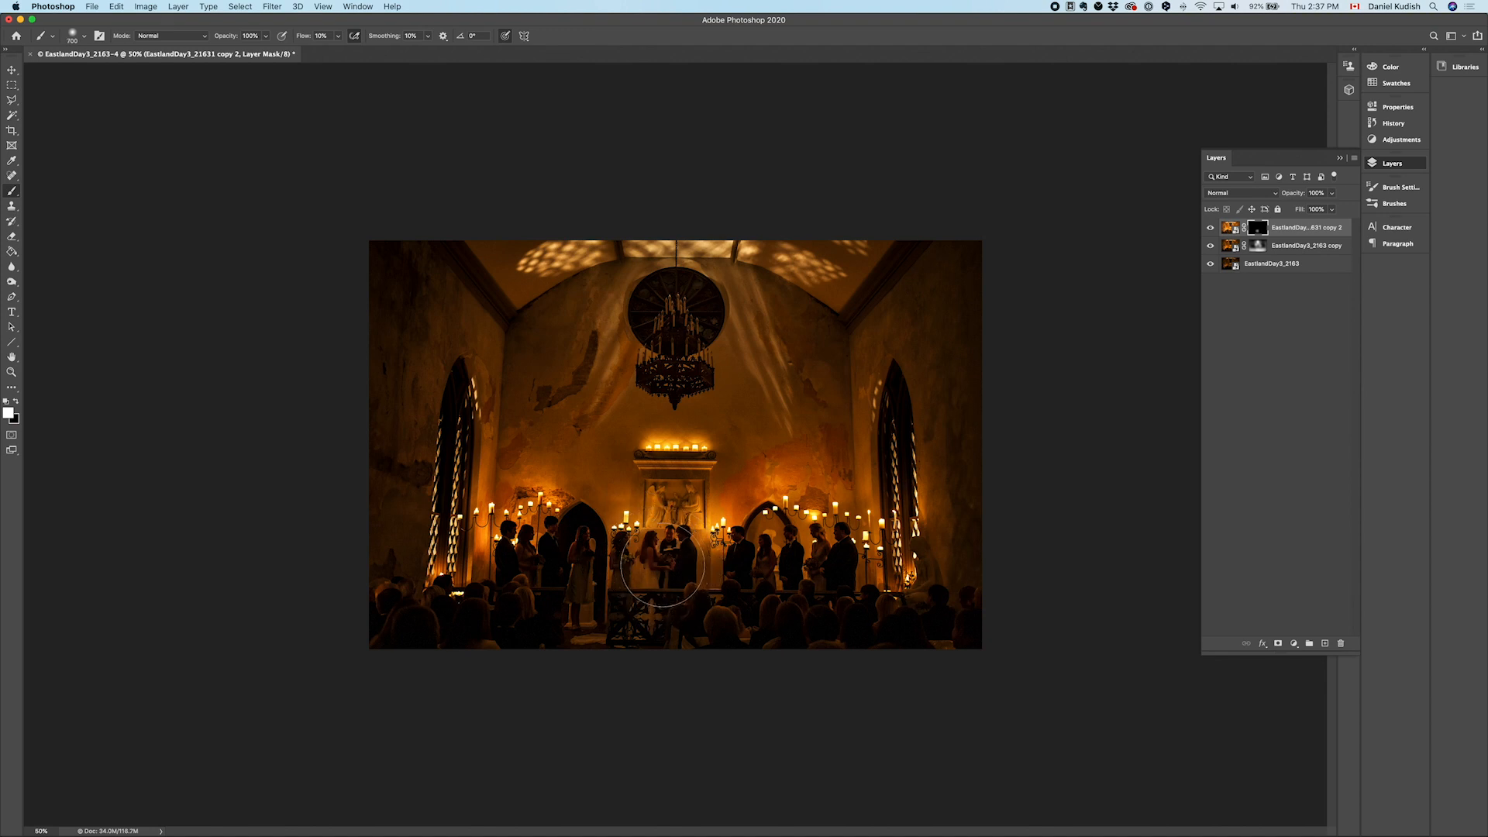
pyautogui.press('[')
pyautogui.press('[')
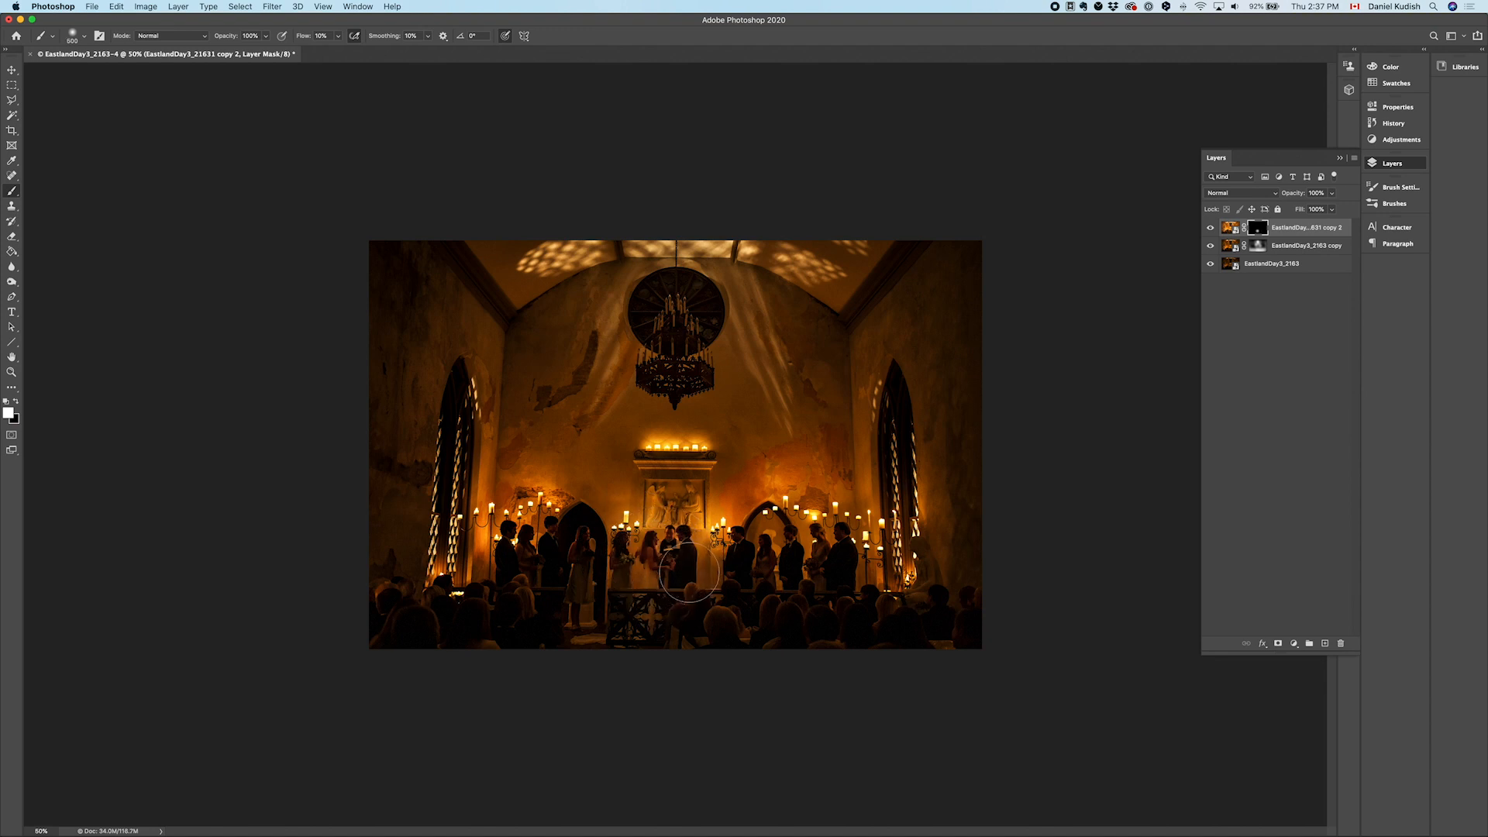
# Paint white over the wedding party on both sides of the couple with a brush enlarged to about 900 px
pyautogui.press(']')
pyautogui.press(']')
pyautogui.press(']')
pyautogui.press(']')
pyautogui.press(']')
pyautogui.press(']')
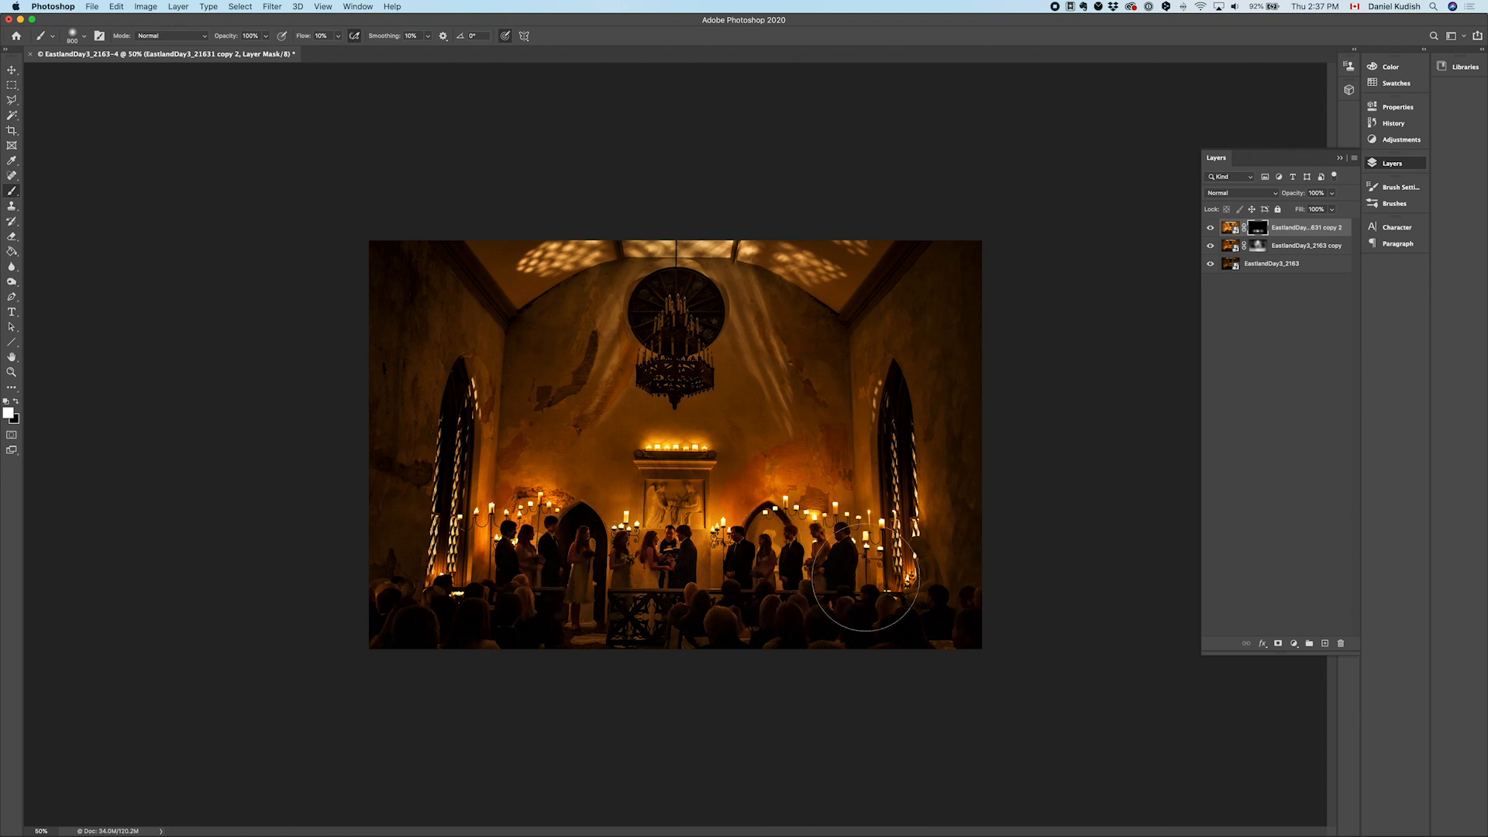
# Paint white over the chapel walls on the brightest copy's mask with a very large soft brush of 1800 px
pyautogui.press(']')
pyautogui.press(']')
pyautogui.press(']')
pyautogui.press(']')
pyautogui.press(']')
pyautogui.press(']')
pyautogui.press(']')
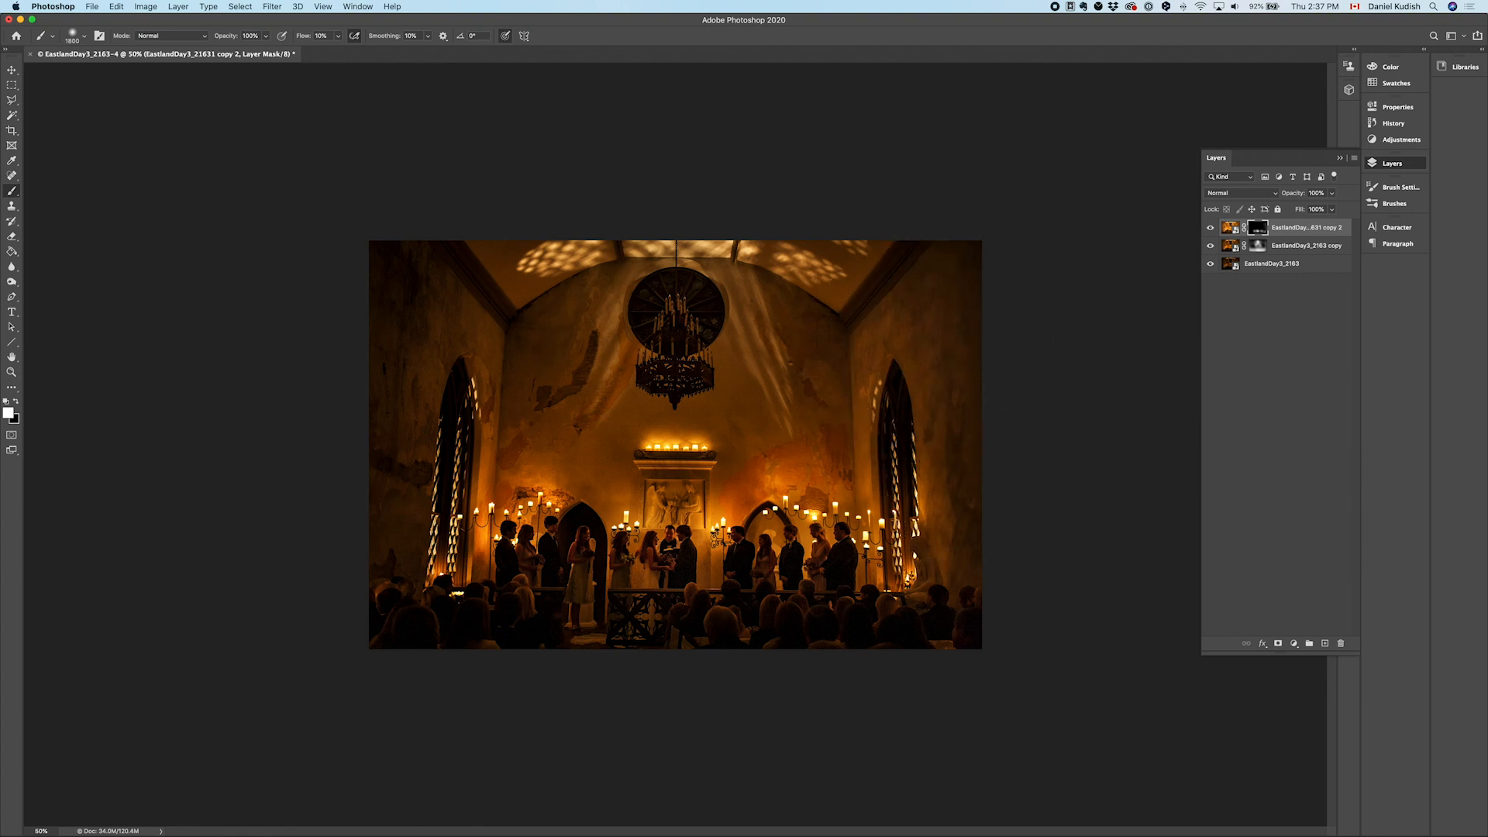
pyautogui.moveTo(418, 376)
pyautogui.mouseDown()
pyautogui.moveTo(392, 392)
pyautogui.moveTo(382, 499)
pyautogui.moveTo(631, 598)
pyautogui.moveTo(689, 647)
pyautogui.mouseUp()
# Refine the brightest copy's mask along the seated guests with a 900 px brush and flatten all layers into the background
pyautogui.press('[')
pyautogui.press('[')
pyautogui.press('[')
pyautogui.press('[')
pyautogui.press('[')
pyautogui.press('[')
pyautogui.press('[')
pyautogui.press('[')
pyautogui.press('[')
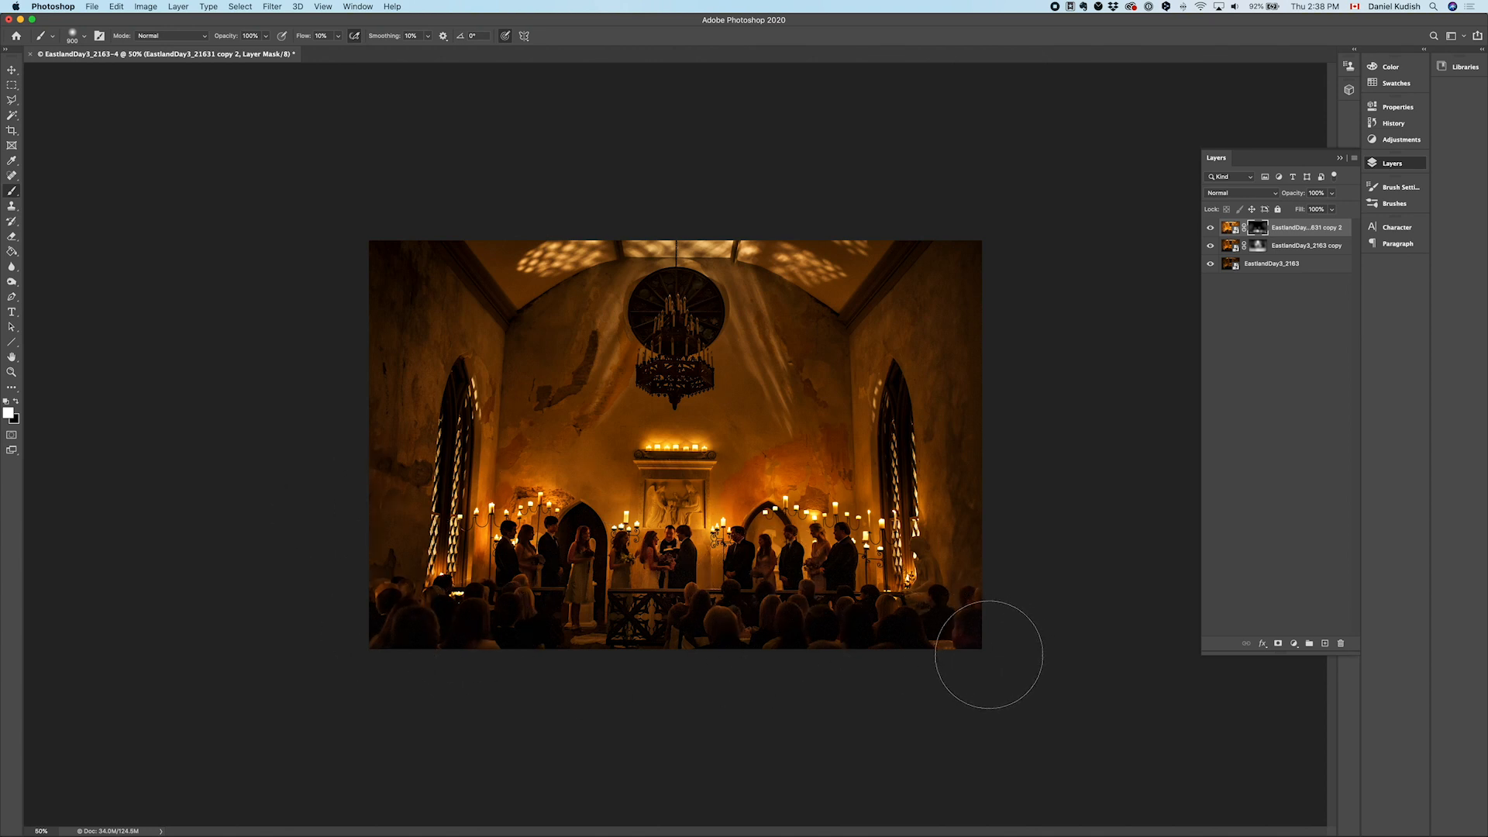
pyautogui.press('super+shift+e')
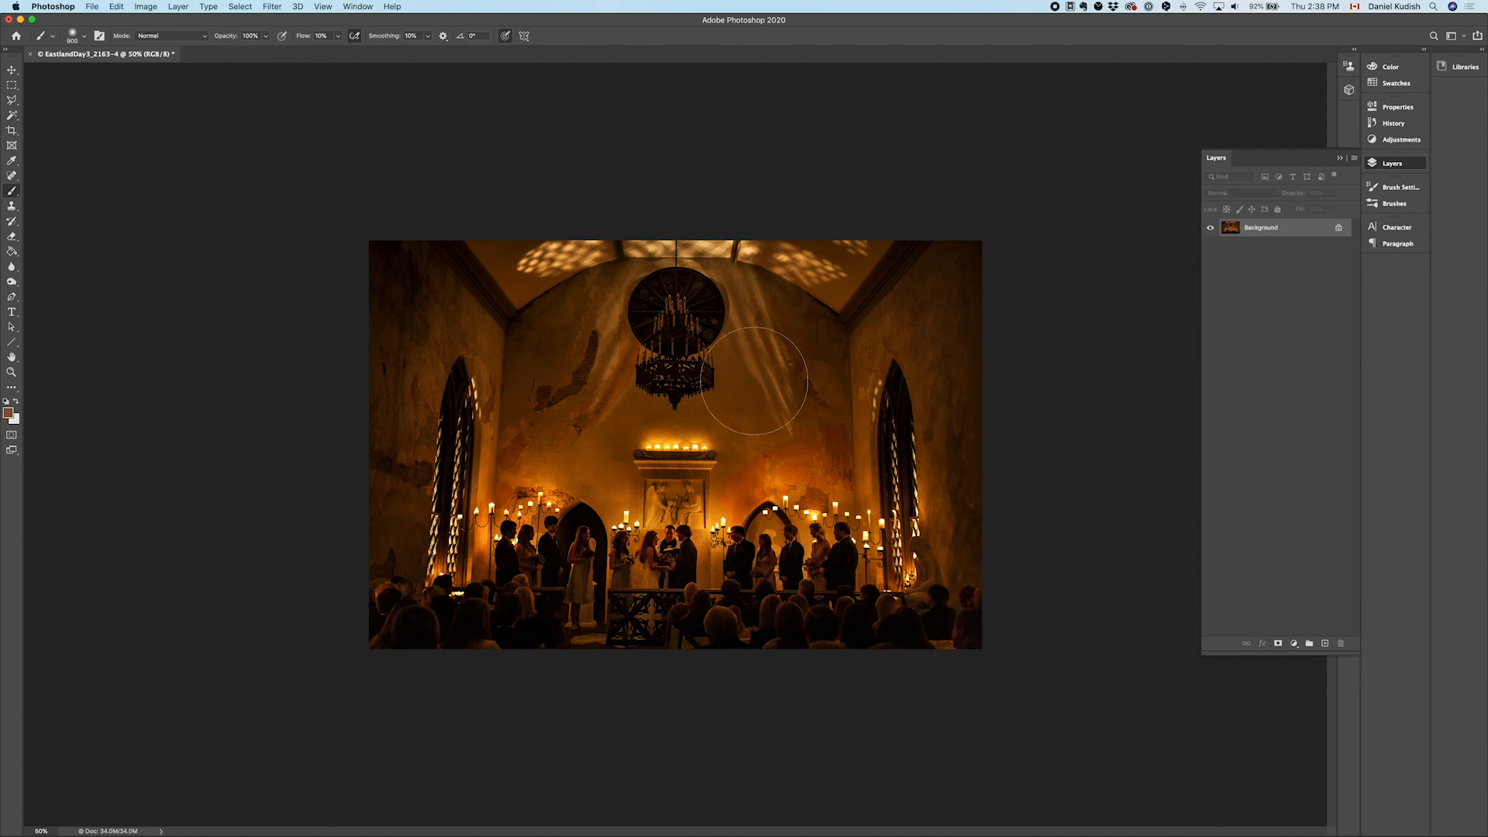
# Apply Curves to the flattened photo with the white point at input 252, output 255, and a point on the midtones
pyautogui.press('v')
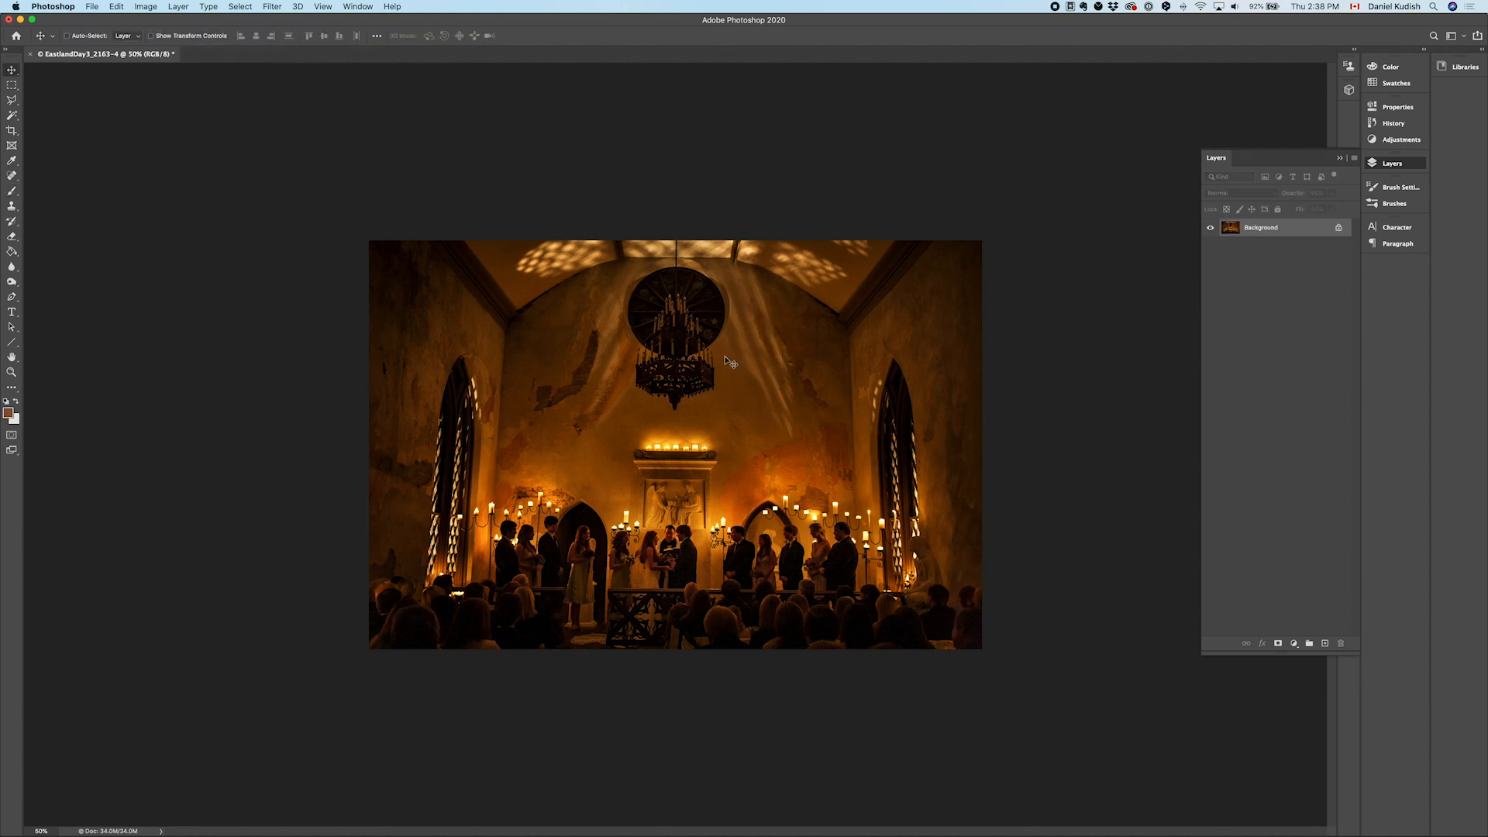
pyautogui.press('super+m')
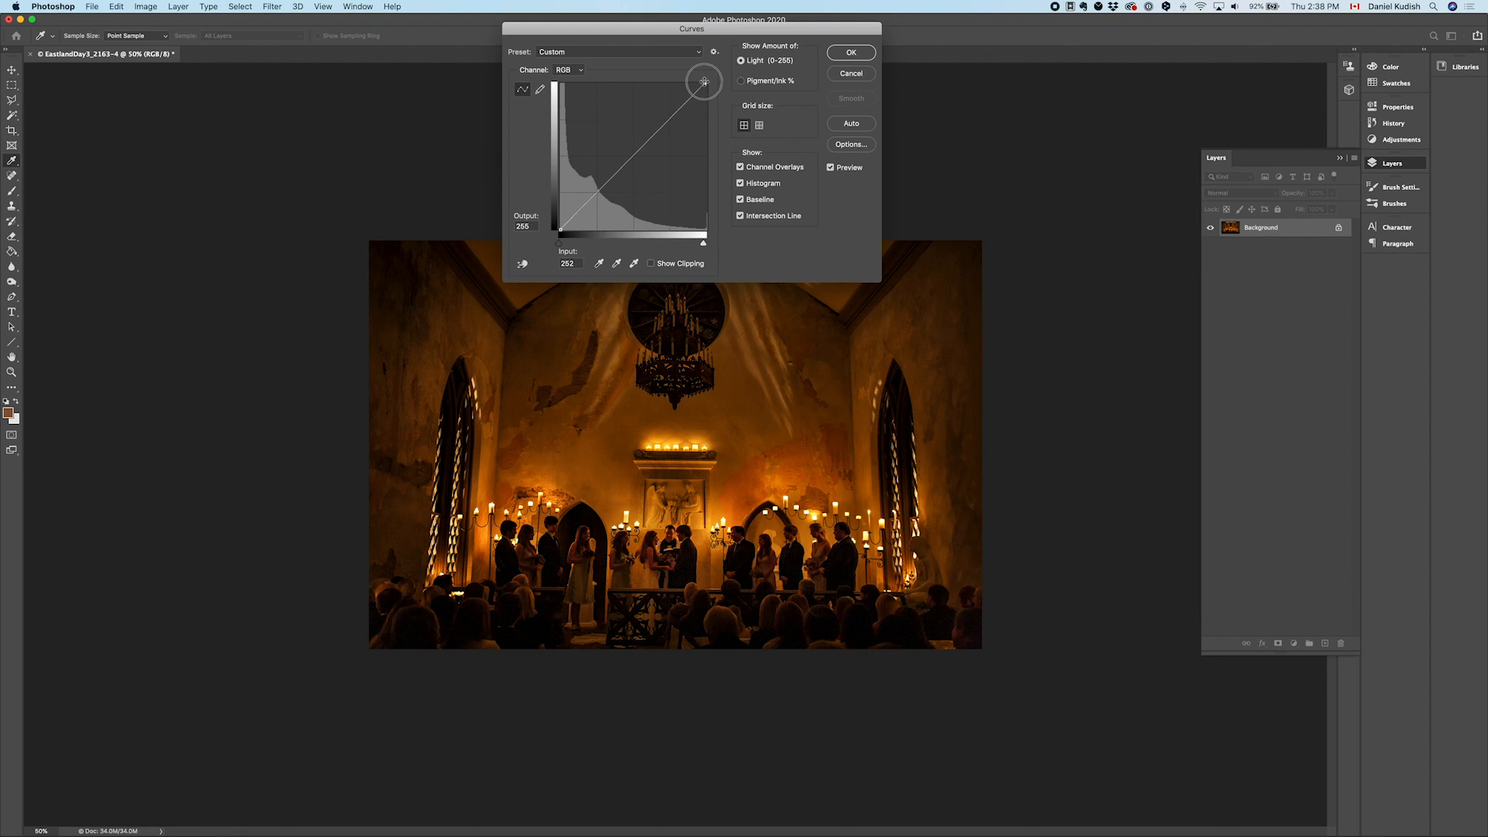
pyautogui.moveTo(561, 231); pyautogui.dragTo(562, 231)
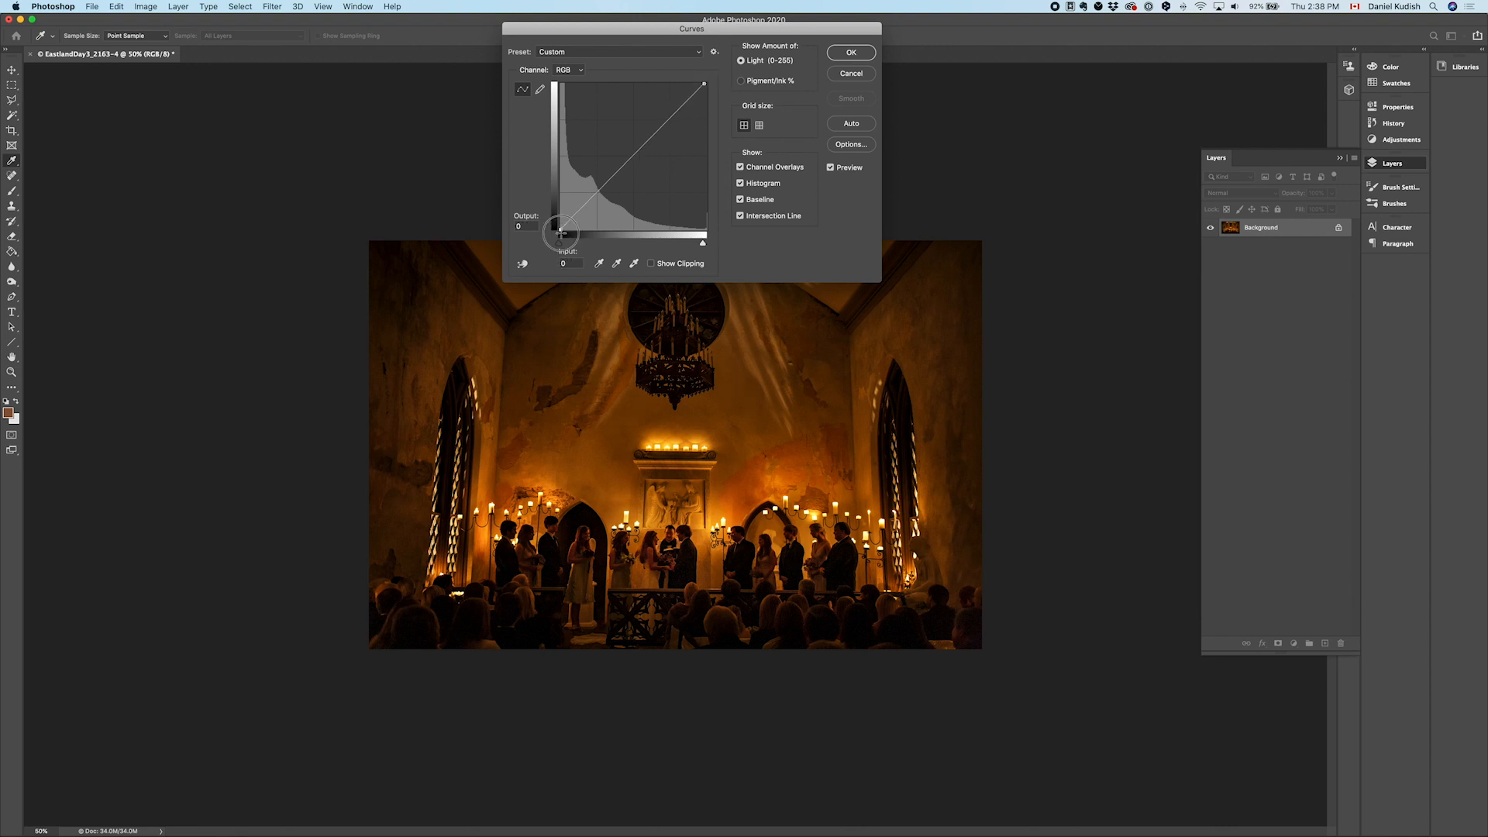
pyautogui.click(634, 155)
pyautogui.press('Return')
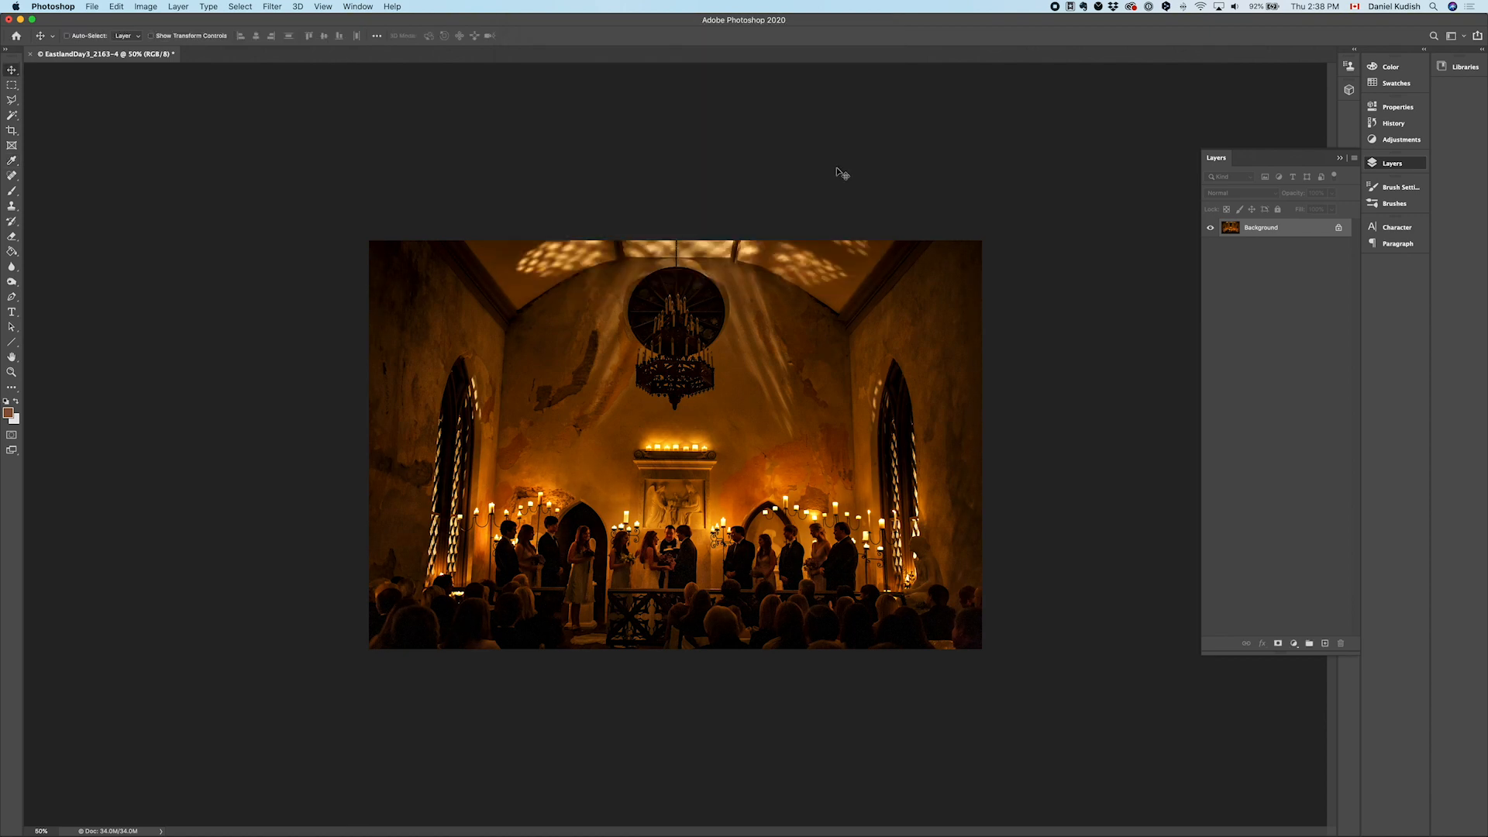
# Remove the small dark mark on the orange plaster wall above the arch with a small Spot Healing Brush
pyautogui.press('super+1')
pyautogui.press('super+equal')
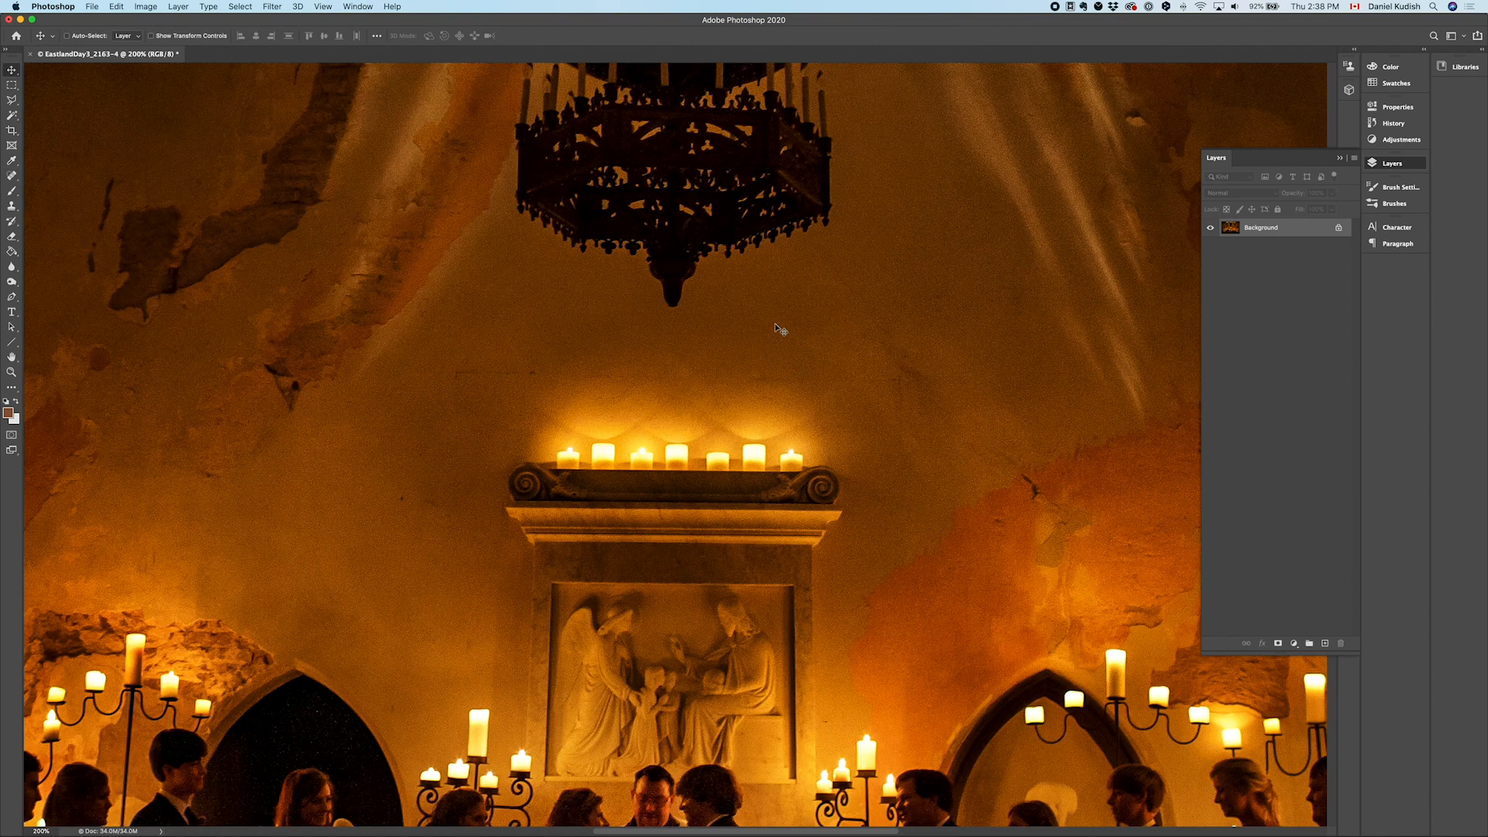
pyautogui.scroll(-2, 781, 329)
pyautogui.hscroll(2, 780, 329)
pyautogui.press('j')
pyautogui.press('[')
pyautogui.press('[')
pyautogui.press('[')
pyautogui.press('[')
pyautogui.press('[')
pyautogui.press('[')
pyautogui.press('[')
pyautogui.press('[')
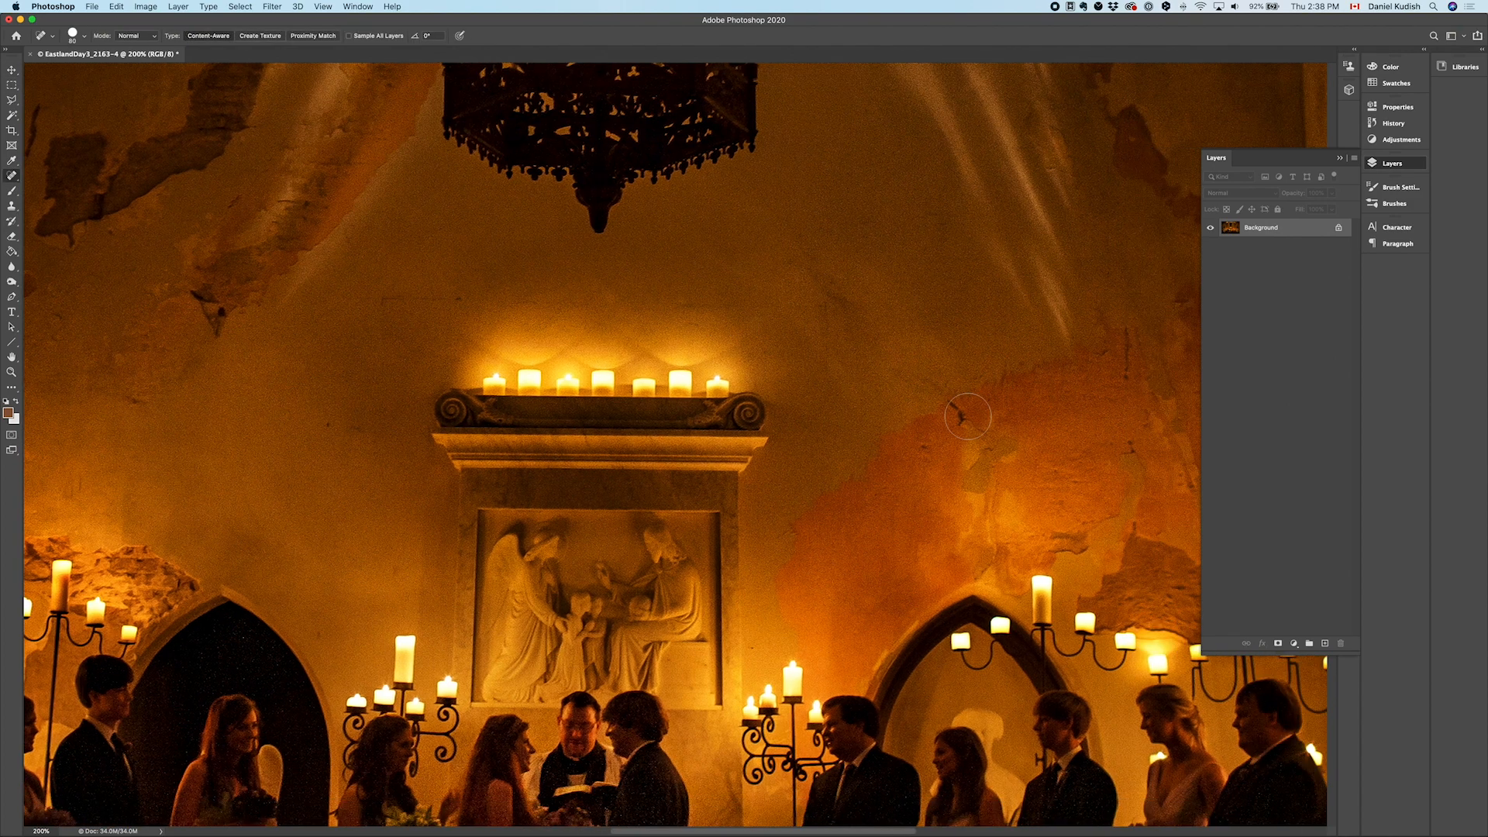
pyautogui.click(954, 406)
pyautogui.scroll(-3, 811, 404)
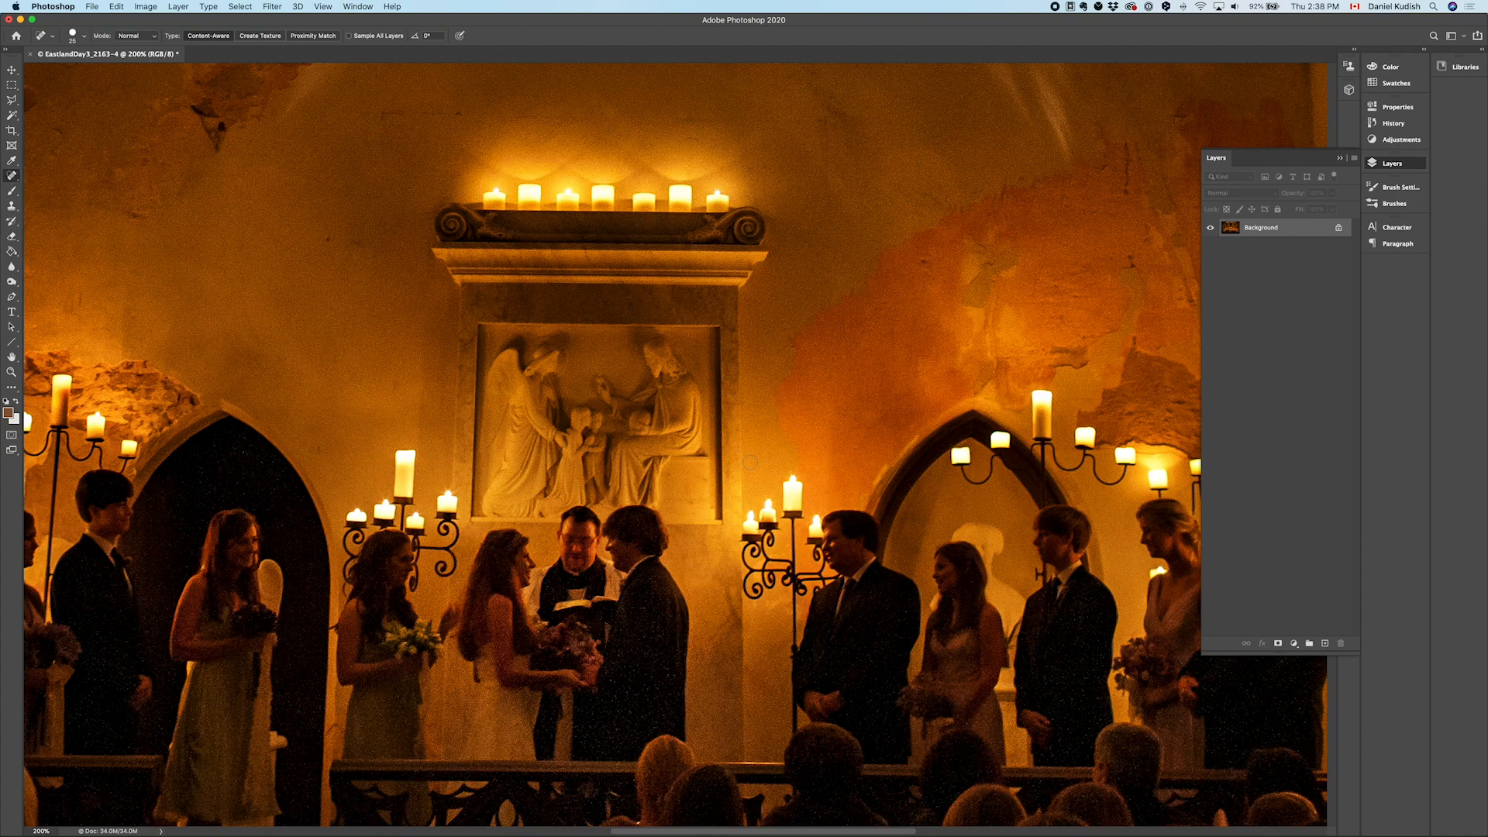
# Apply Dust & Scratches at a threshold of 50 levels, raising the radius one pixel and comparing the result with the original
pyautogui.scroll(-2, 744, 464)
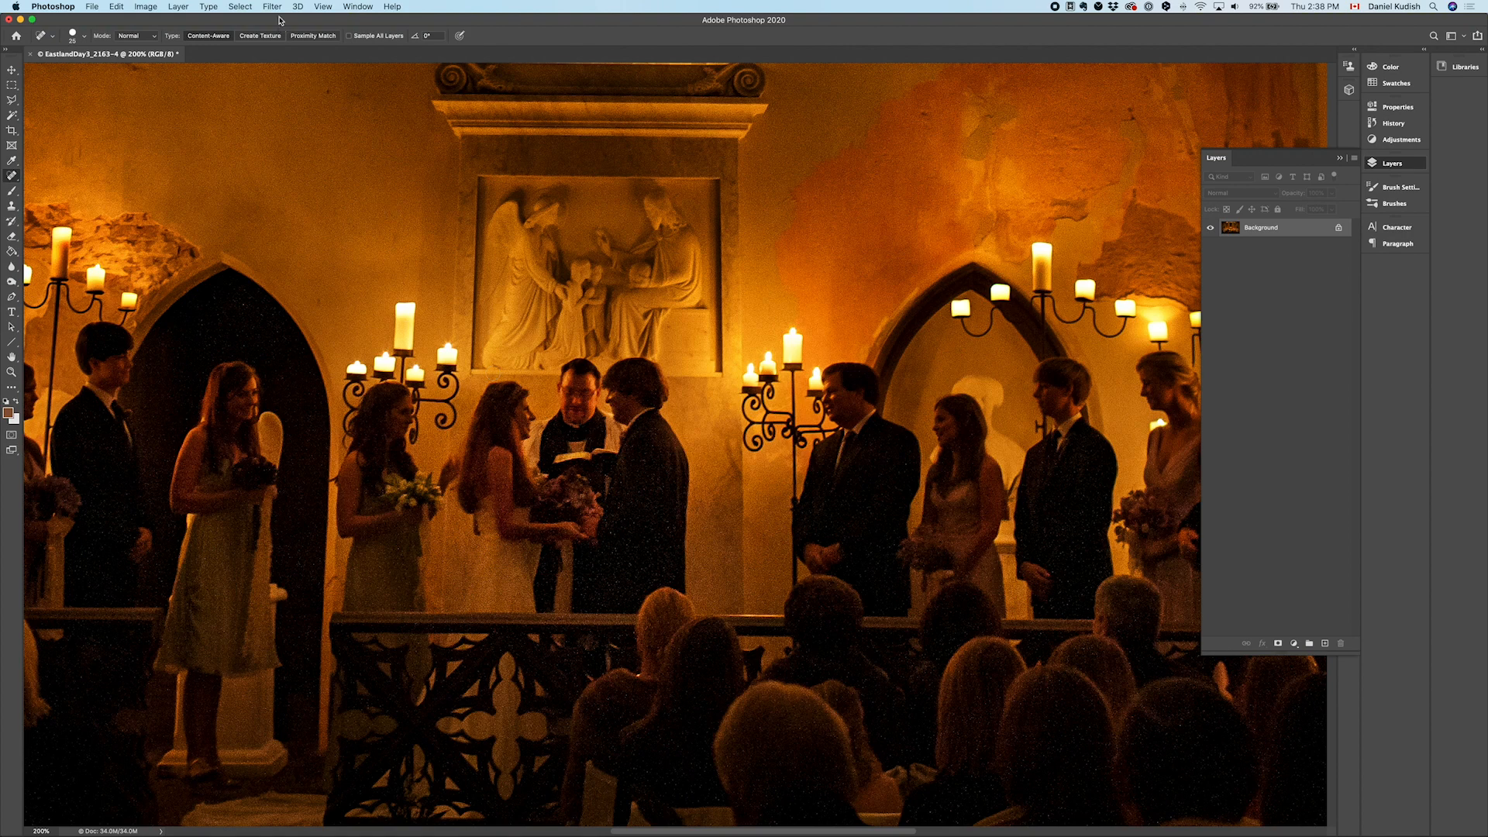
pyautogui.click(273, 8)
pyautogui.moveTo(403, 178)
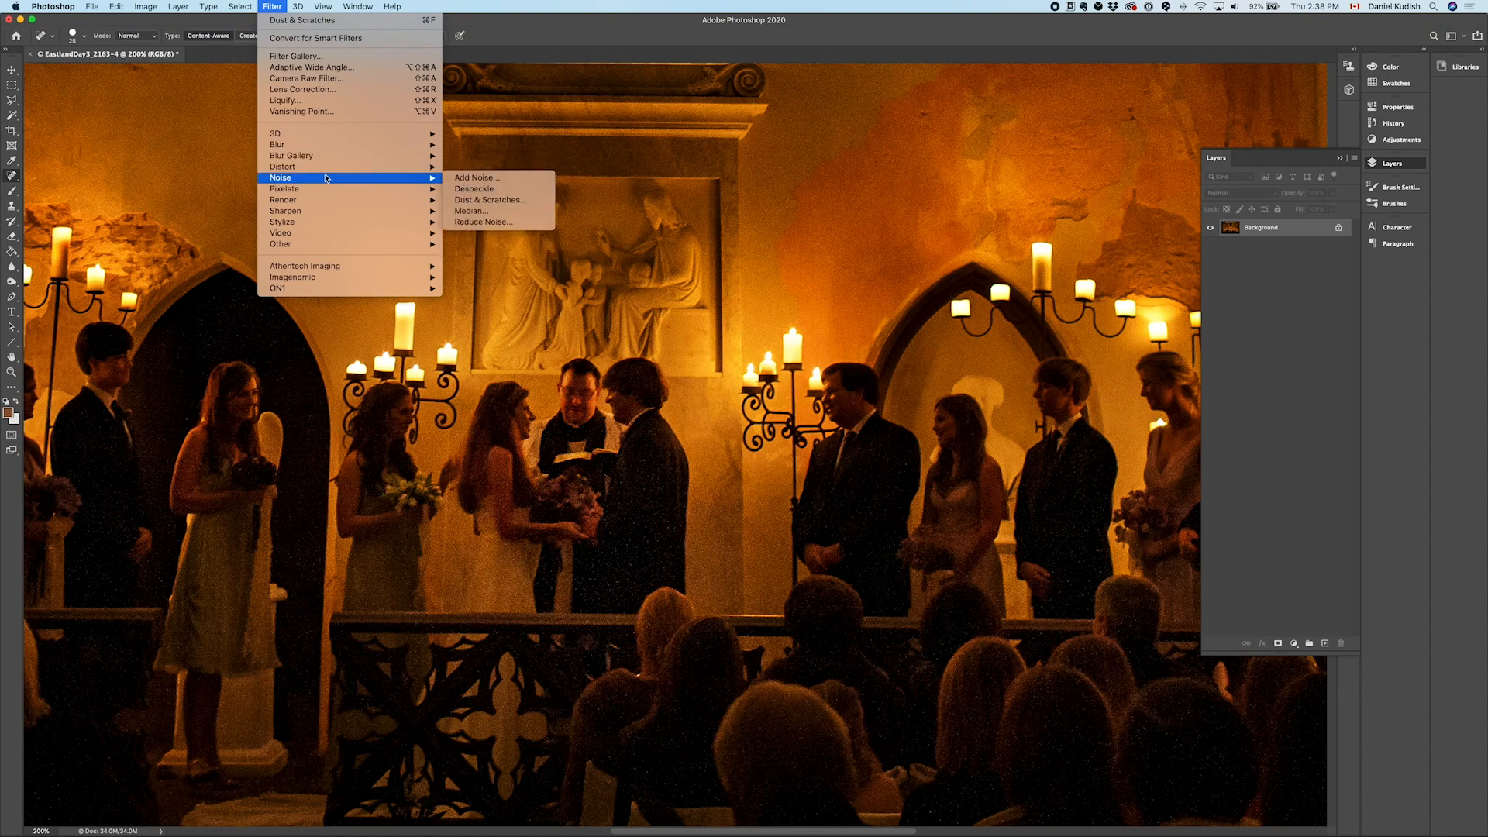
pyautogui.click(490, 200)
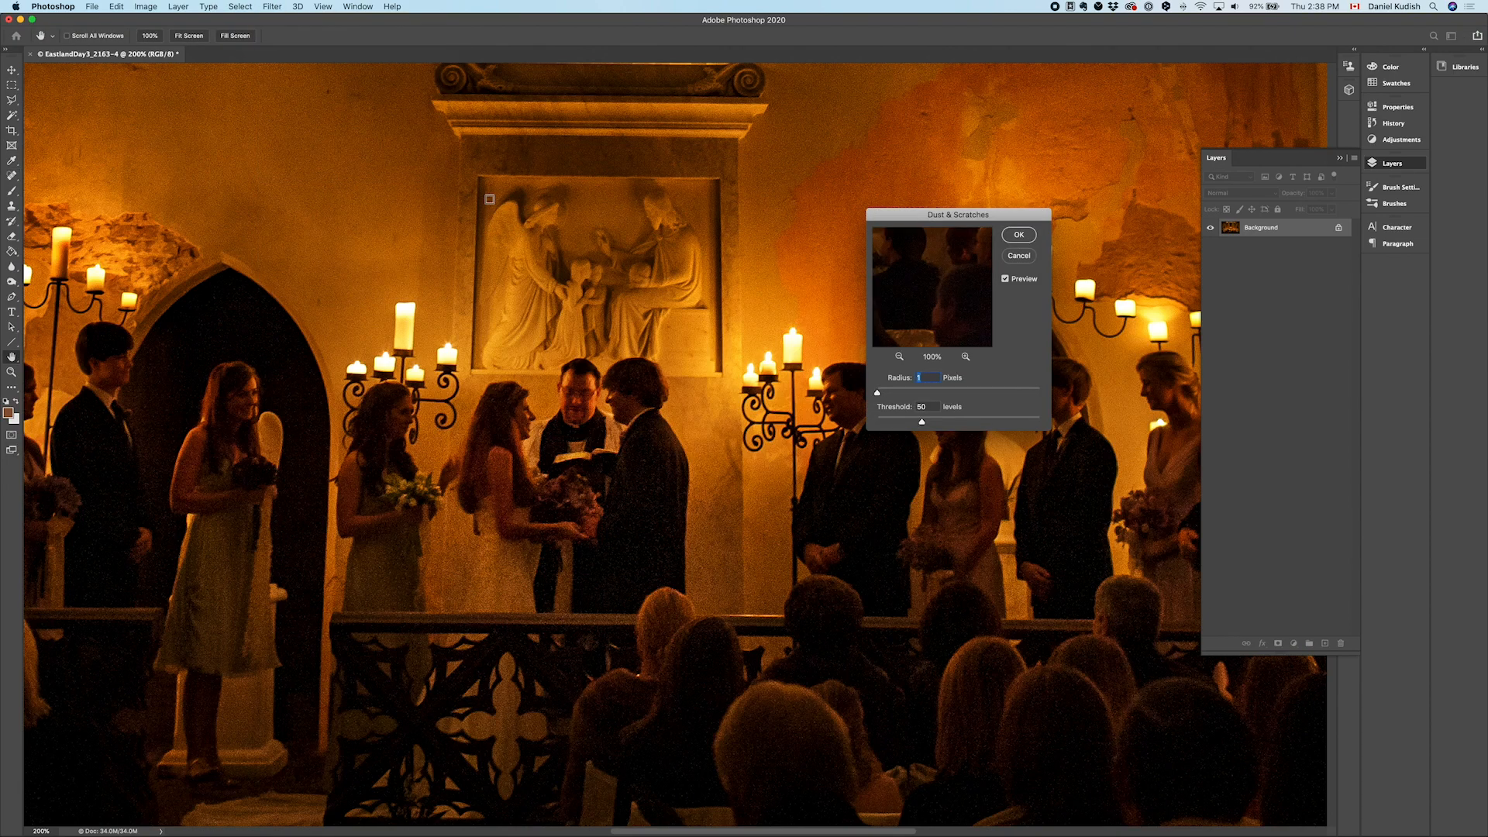
pyautogui.press('Up')
pyautogui.click(1006, 281)
pyautogui.click(1006, 281)
pyautogui.click(1006, 281)
pyautogui.click(1007, 281)
pyautogui.press('Return')
pyautogui.press('j')
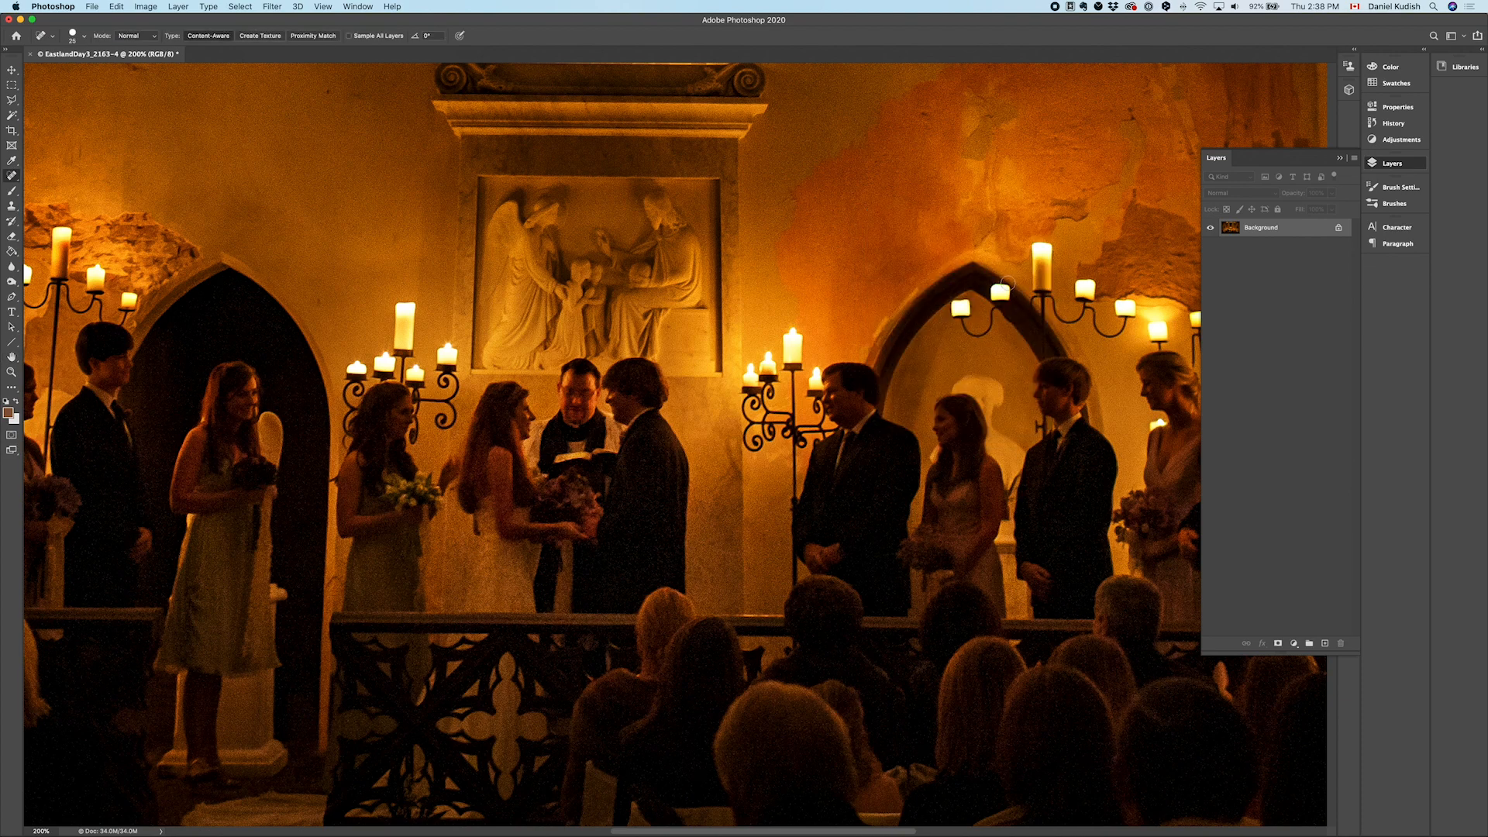
# Select the whole photo and skew its lower-left corner slightly downward to straighten the chapel interior
pyautogui.scroll(-5, 1008, 282)
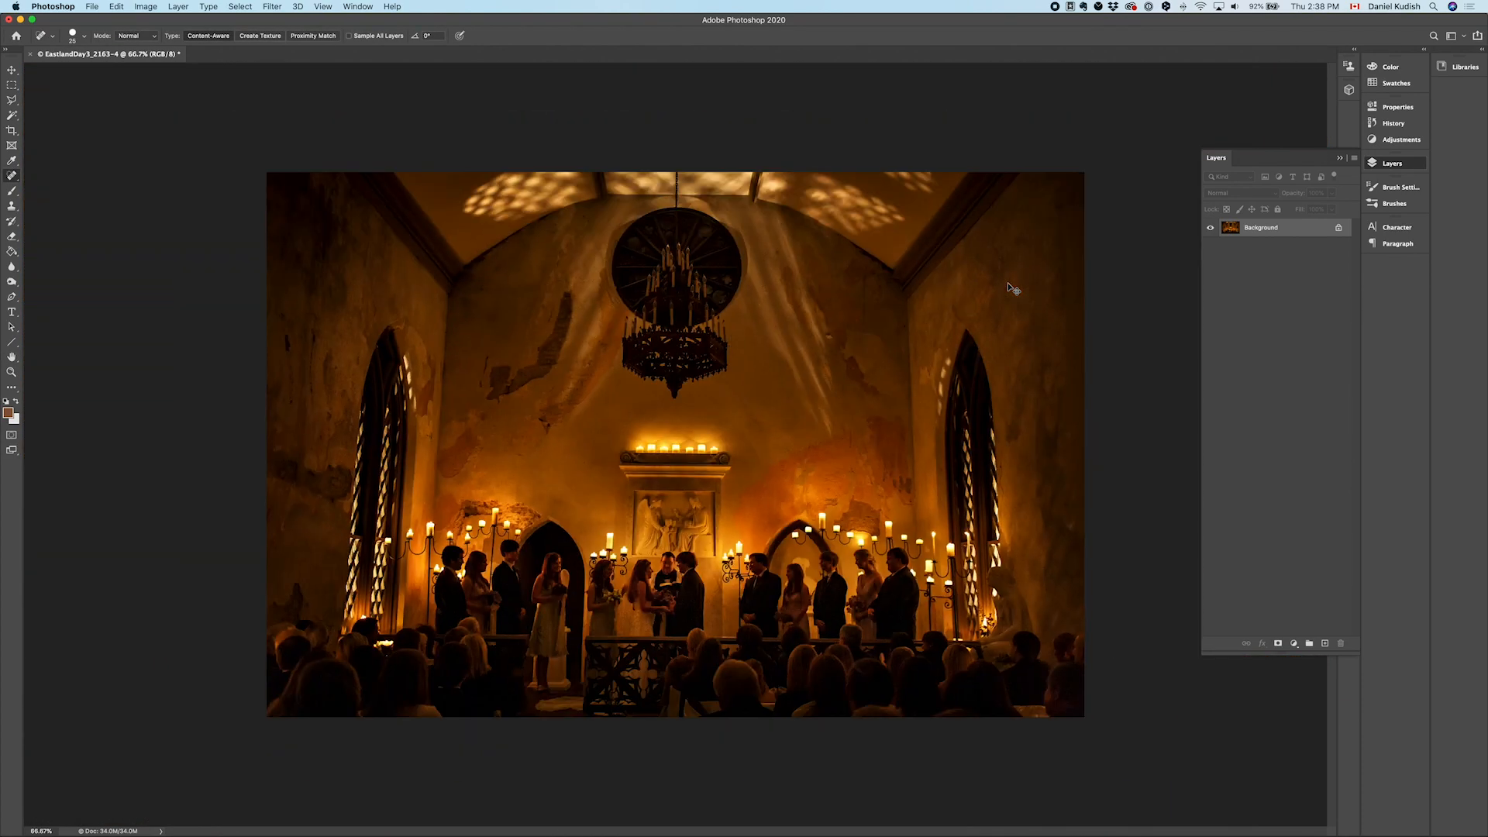
pyautogui.scroll(-1, 675, 447)
pyautogui.hotkey('ctrl', 'a')
pyautogui.hotkey('ctrl', 't')
pyautogui.rightClick(656, 437)
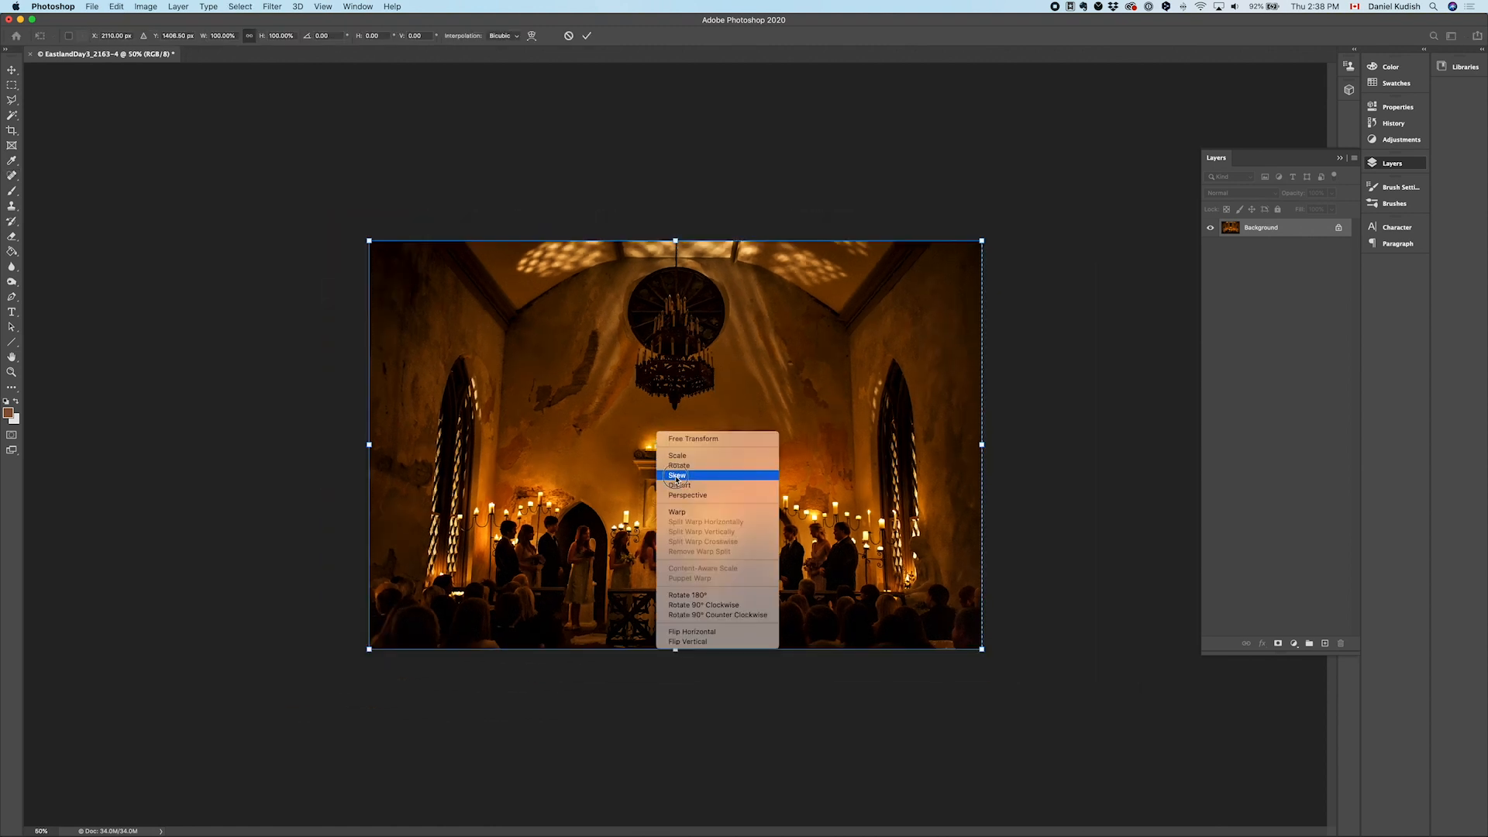
pyautogui.click(666, 475)
pyautogui.moveTo(371, 651); pyautogui.dragTo(369, 658)
pyautogui.press('Return')
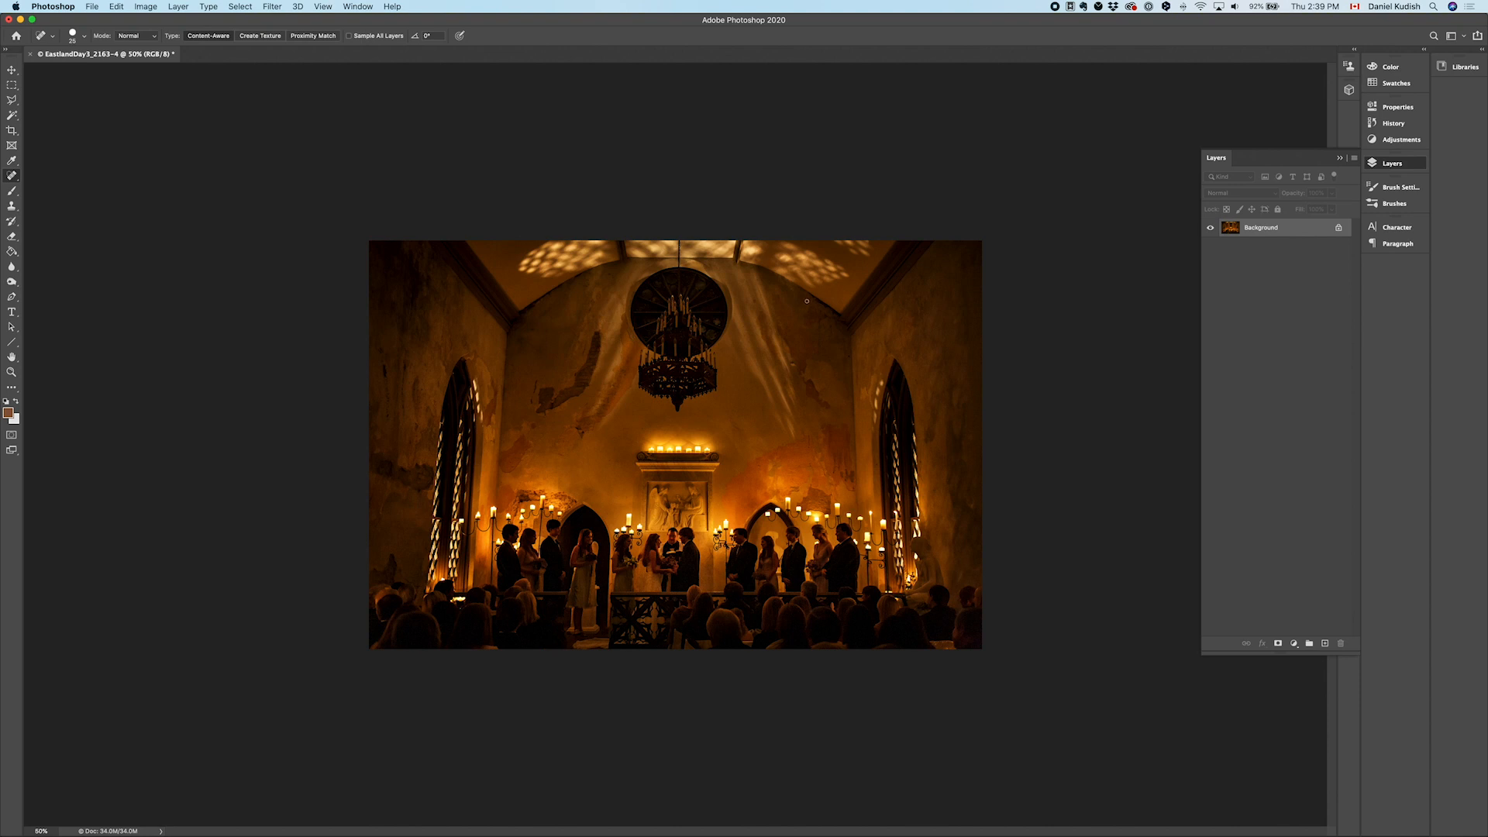
pyautogui.press('v')
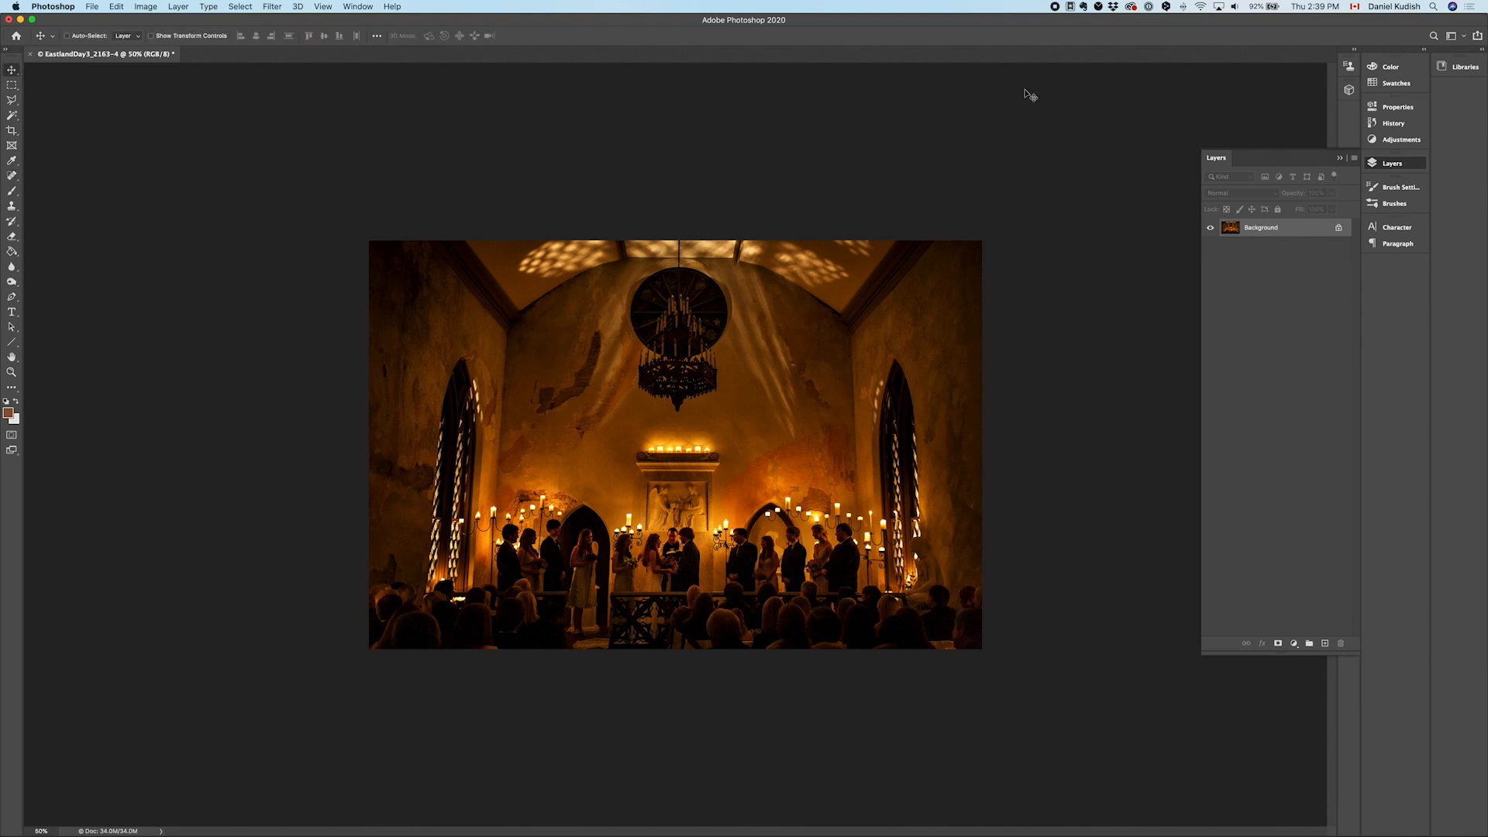